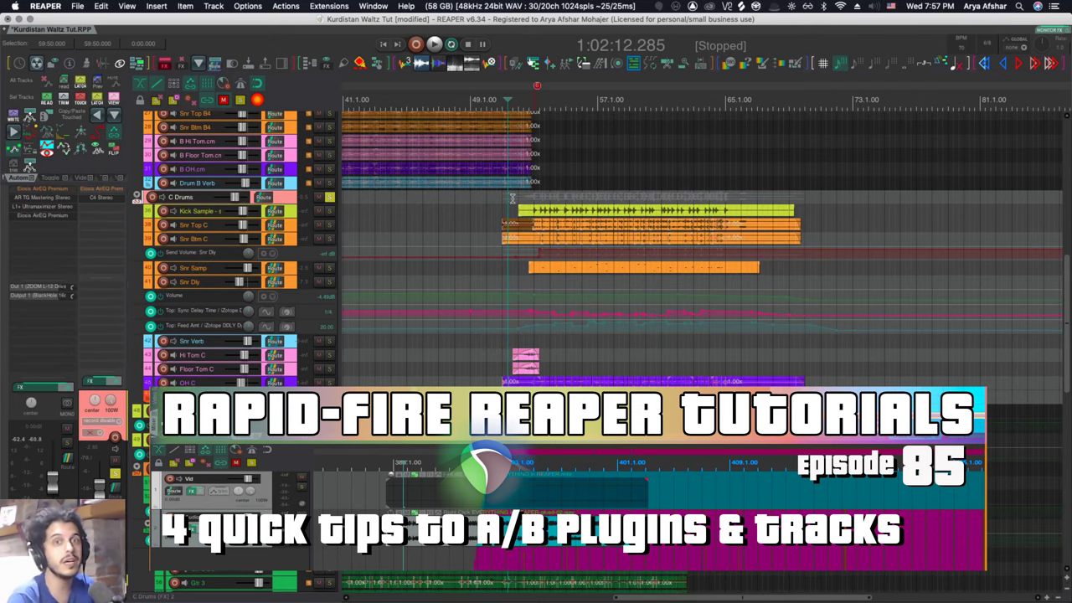
# - Open the Snr Verb FX chain and compare the Blackhole and Pro-R reverb interfaces
pyautogui.scroll(1, 303, 195)
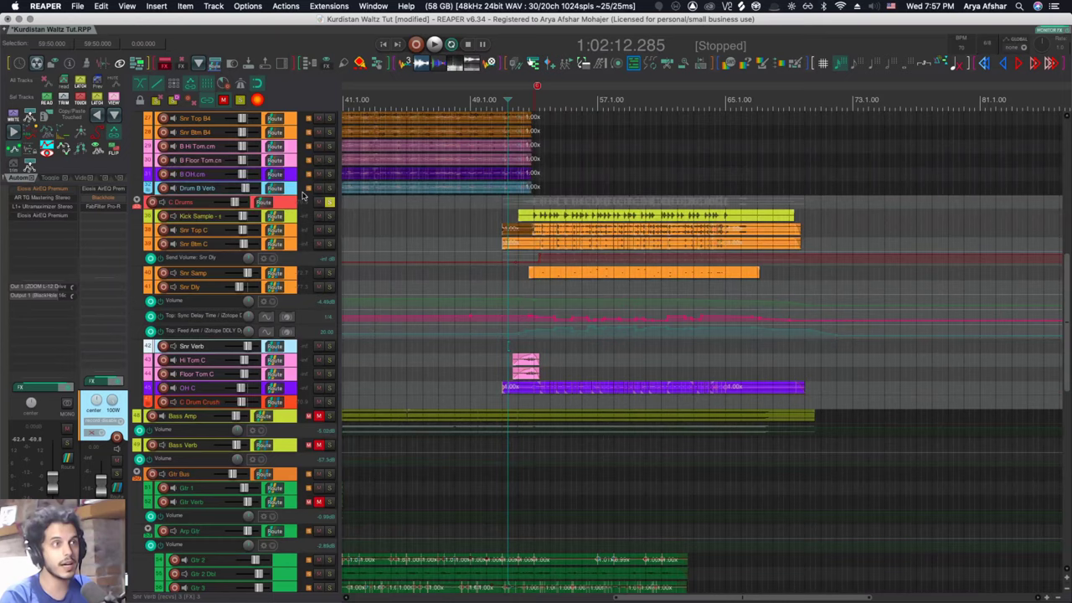
pyautogui.click(290, 346)
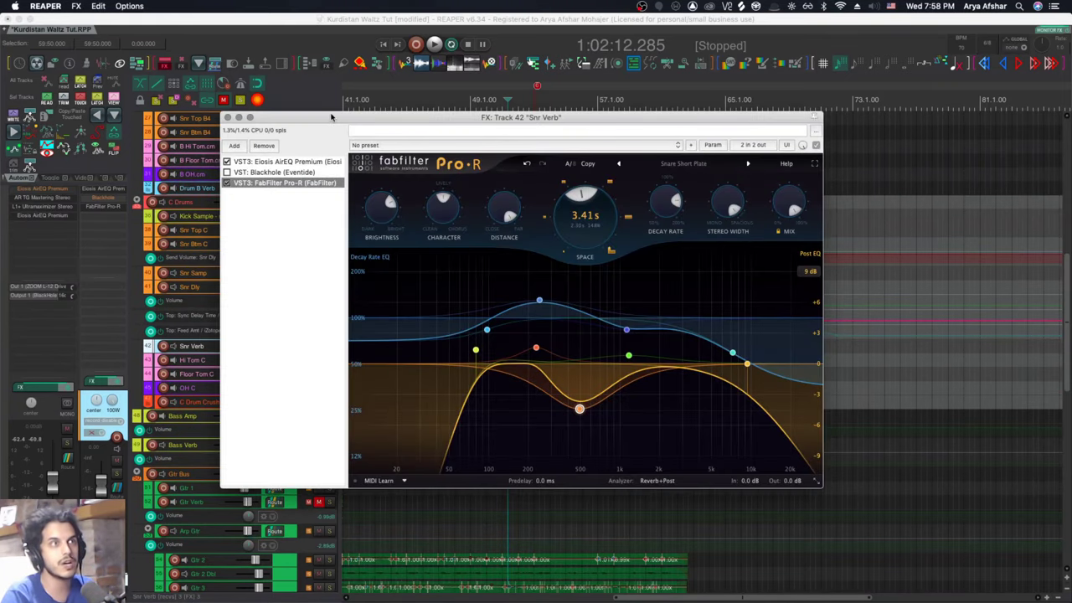
pyautogui.moveTo(520, 115); pyautogui.dragTo(649, 134)
pyautogui.click(421, 192)
pyautogui.click(413, 199)
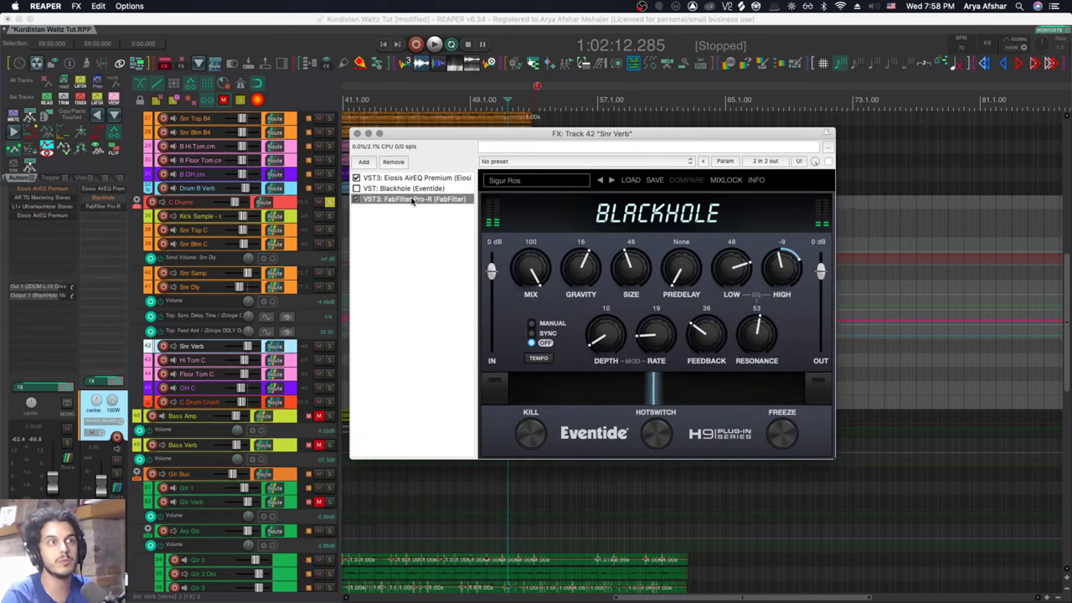
pyautogui.click(410, 190)
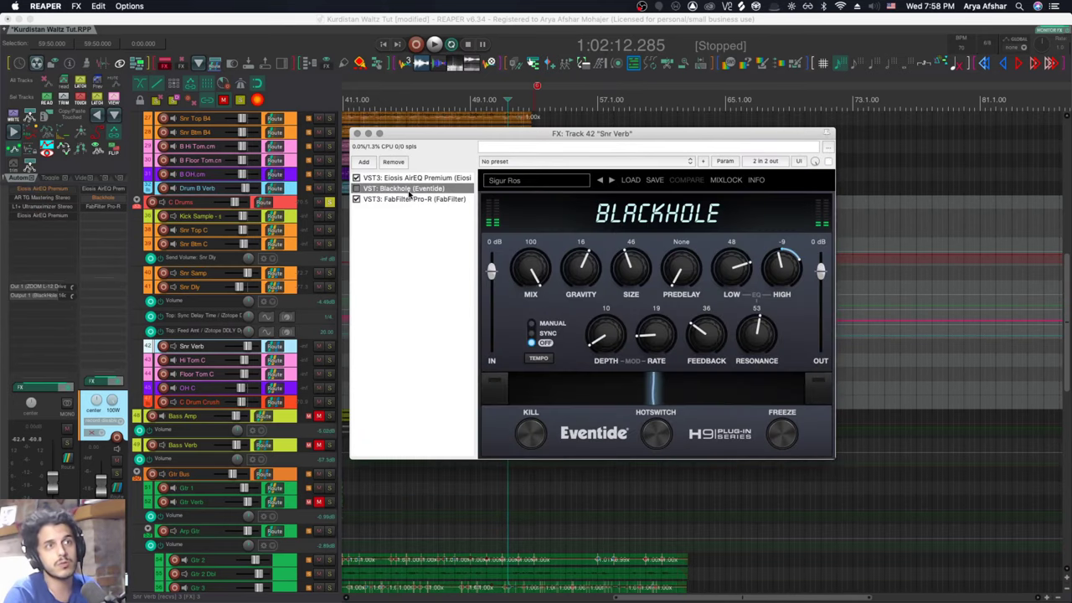
pyautogui.click(410, 198)
pyautogui.moveTo(419, 135); pyautogui.dragTo(458, 136)
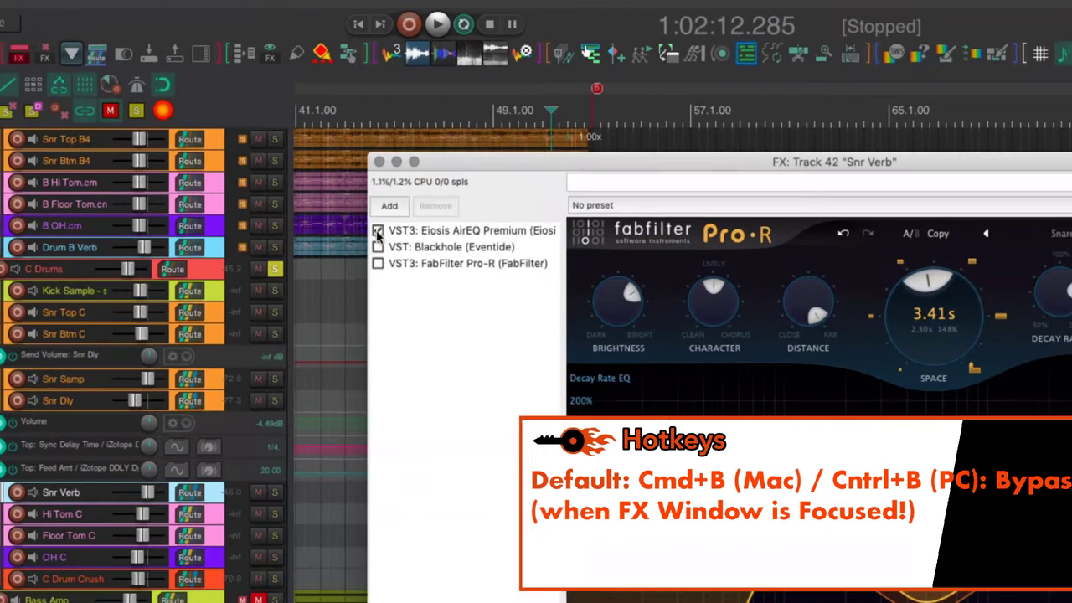
# - Swap bypass with Cmd+B so Blackhole is active and Pro-R bypassed
pyautogui.press('super+b')
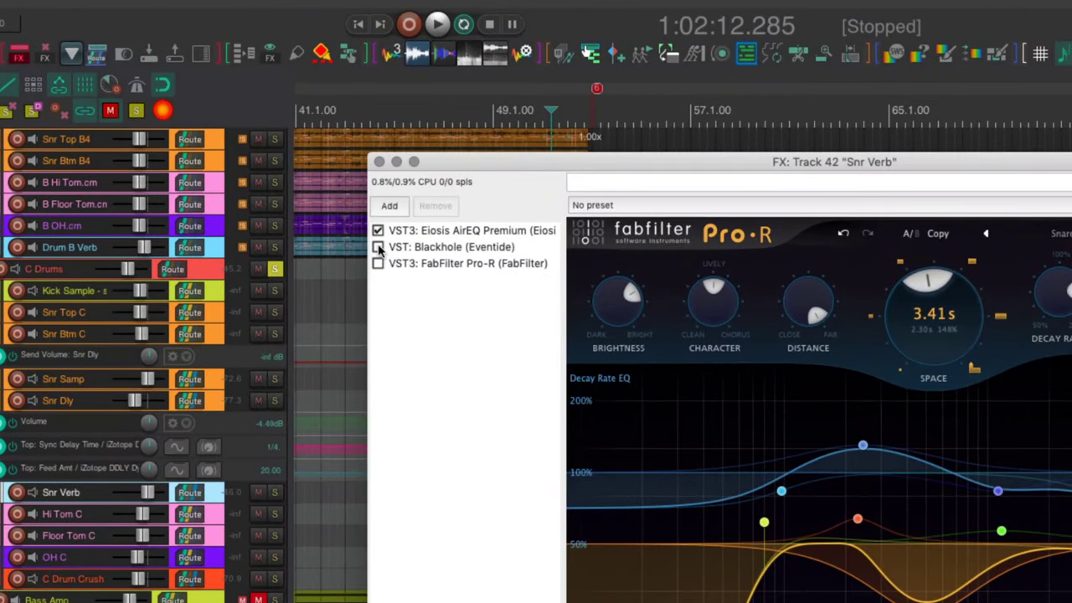
pyautogui.click(411, 247)
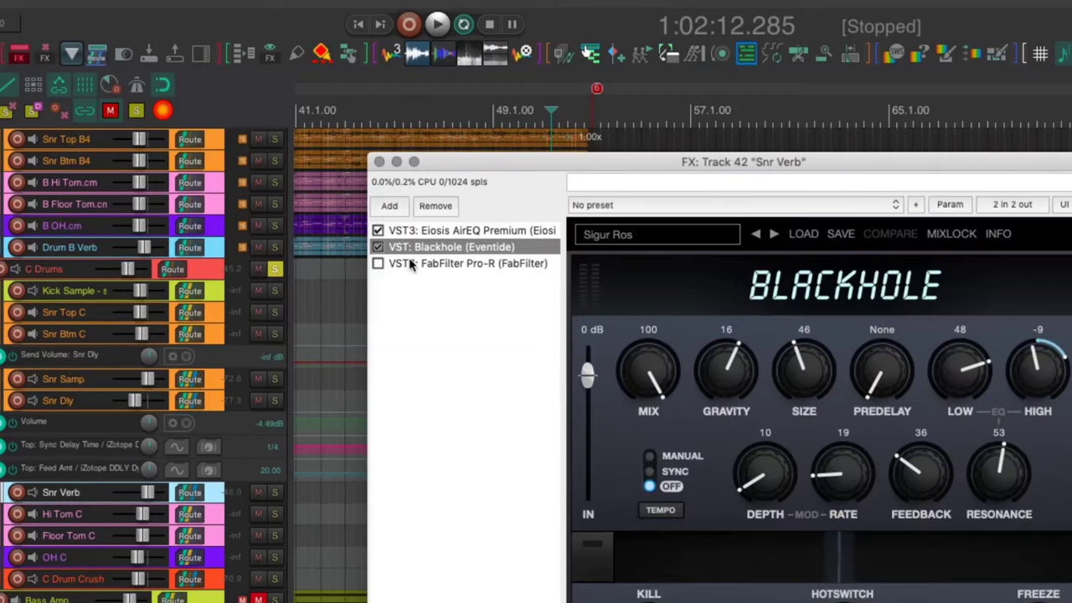
pyautogui.click(411, 263)
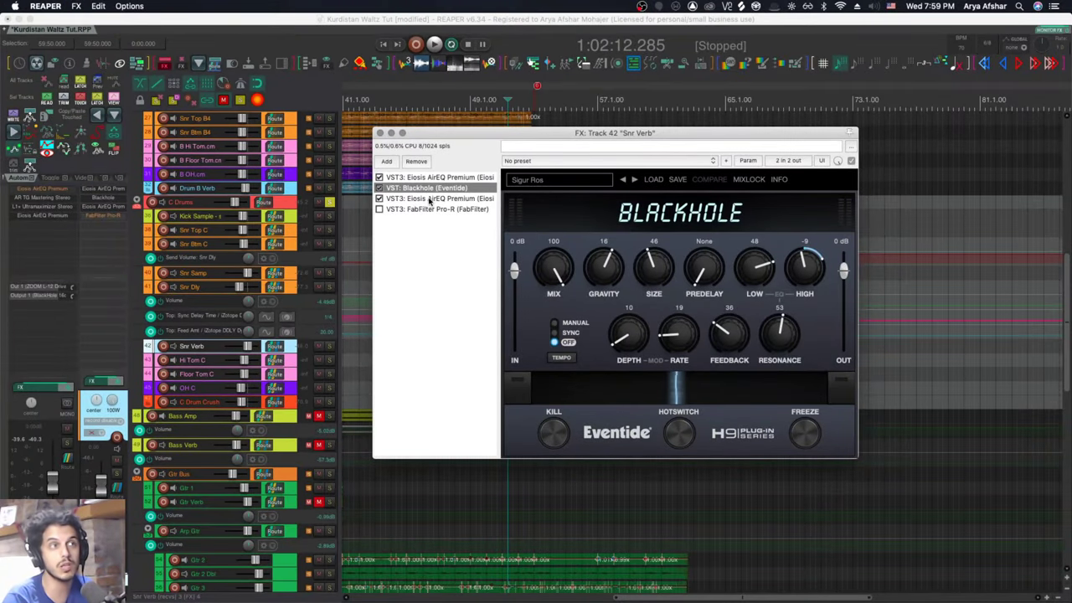
# - Select Blackhole through Pro-R in the Snr Verb chain and play back to hear the reverb
pyautogui.click(423, 209)
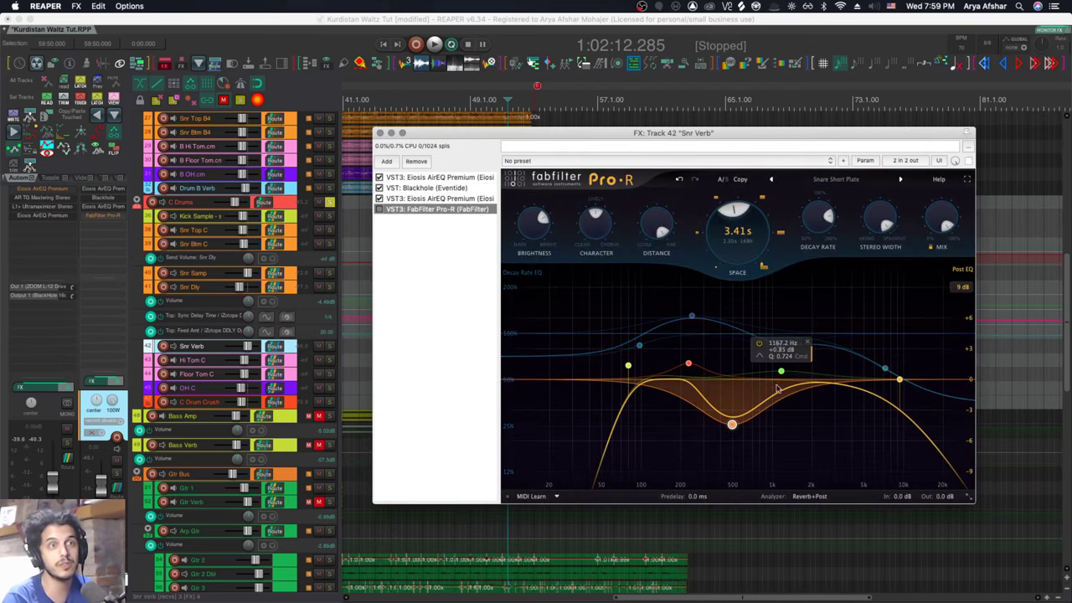
pyautogui.click(426, 198)
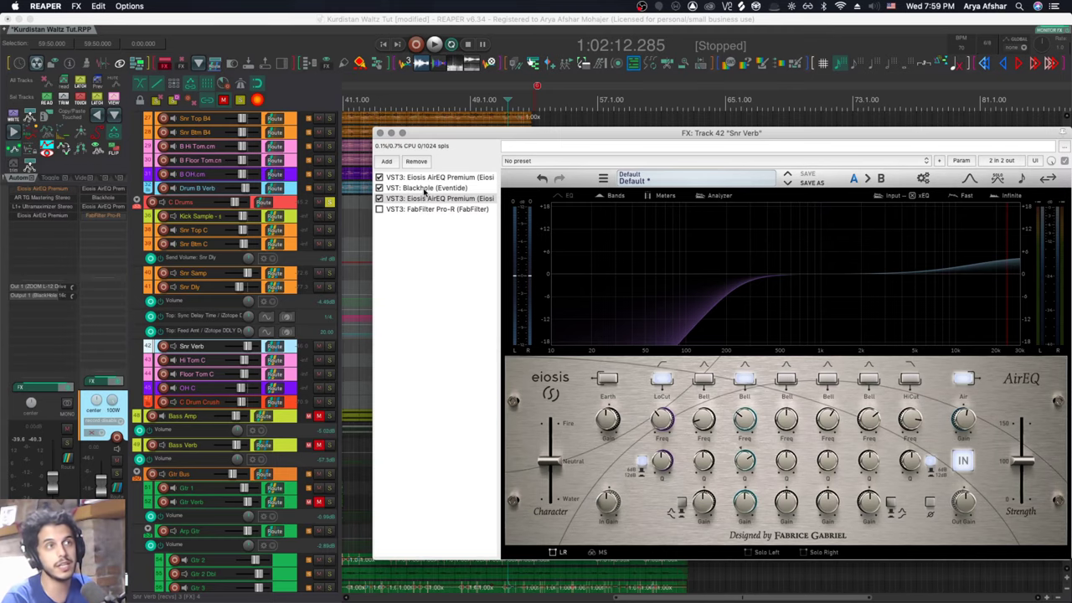
pyautogui.click(424, 188)
pyautogui.keyDown('shift'); pyautogui.click(427, 209); pyautogui.keyUp('shift')
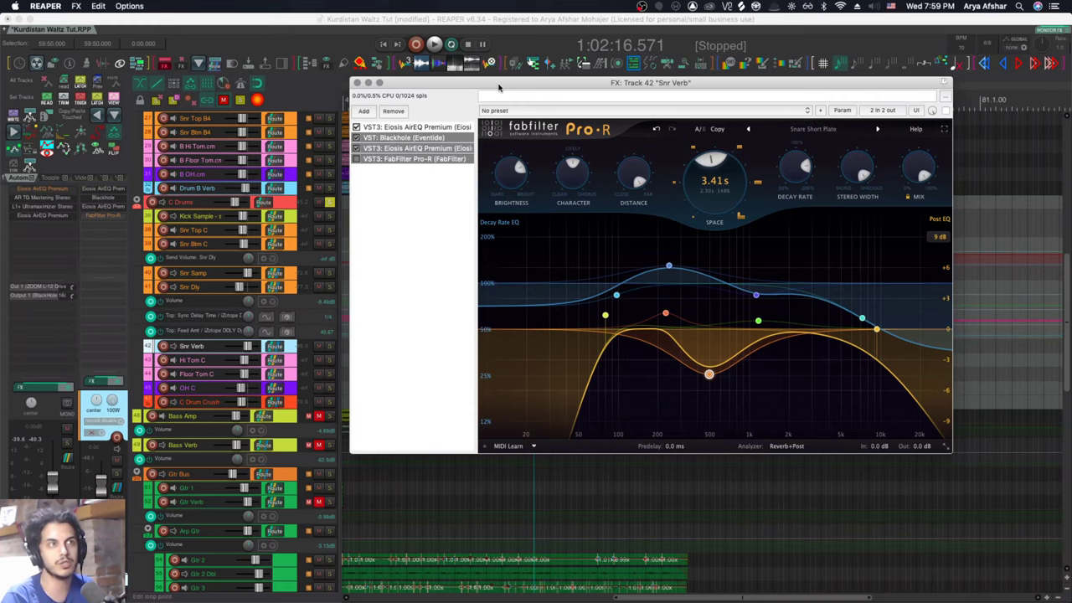
pyautogui.press('space')
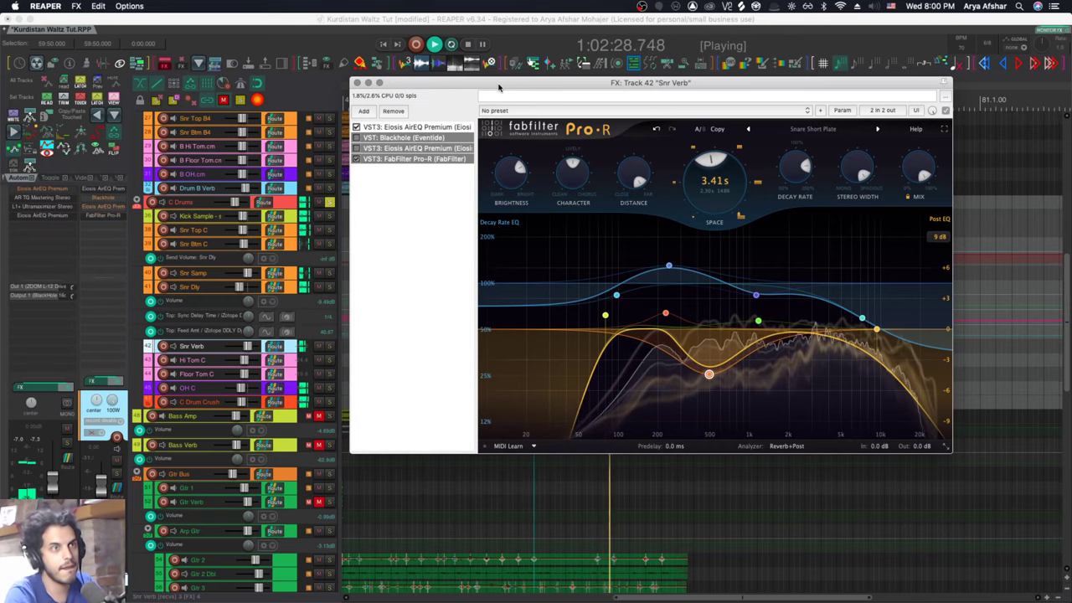
pyautogui.press('space')
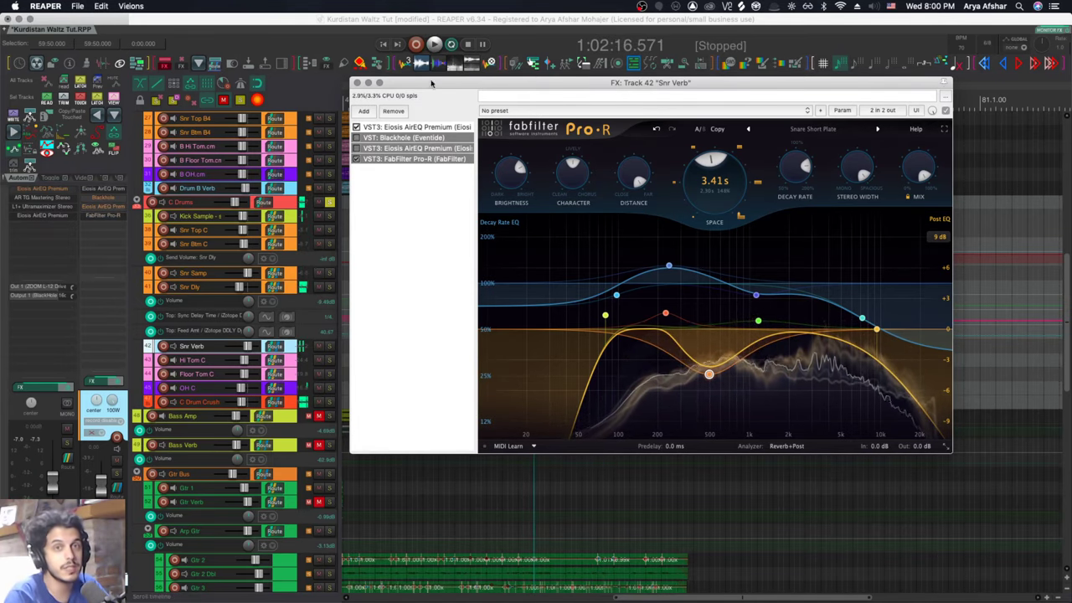
# - Close the Snr Verb FX window and toggle solo on the Ref track to compare
pyautogui.click(357, 83)
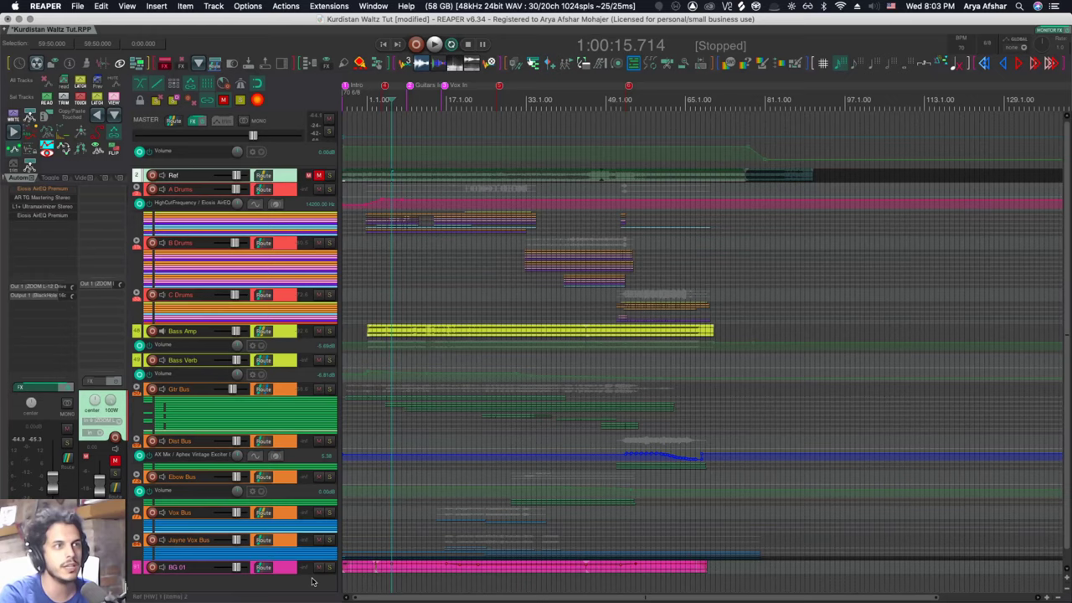
pyautogui.click(330, 176)
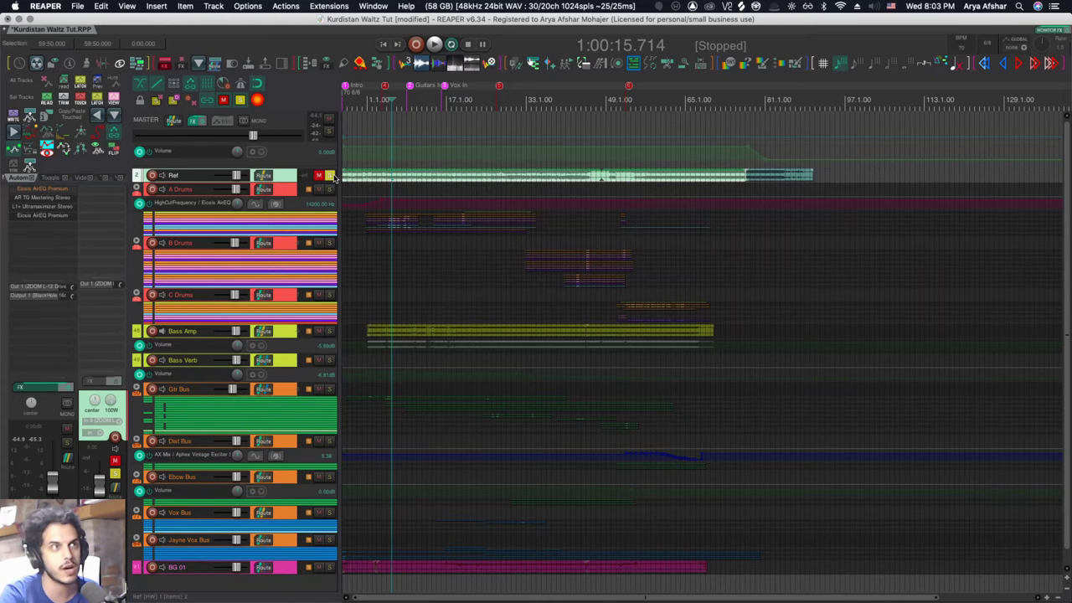
pyautogui.click(330, 176)
pyautogui.click(331, 176)
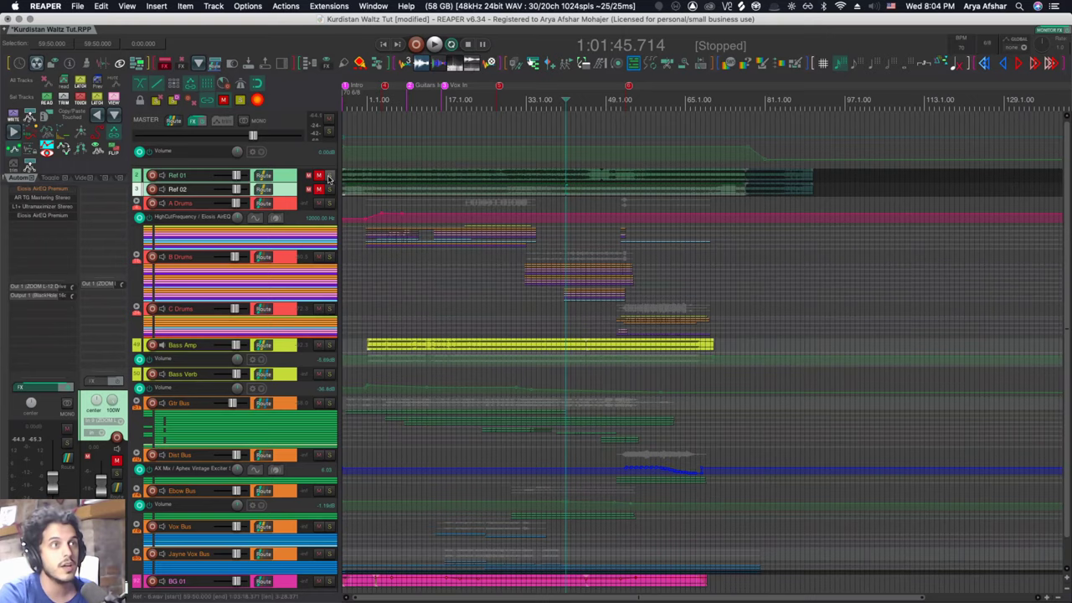
# - Exclusive-solo Ref 01, then move the solo to Ref 02, toggling it off and on
pyautogui.rightClick(330, 178)
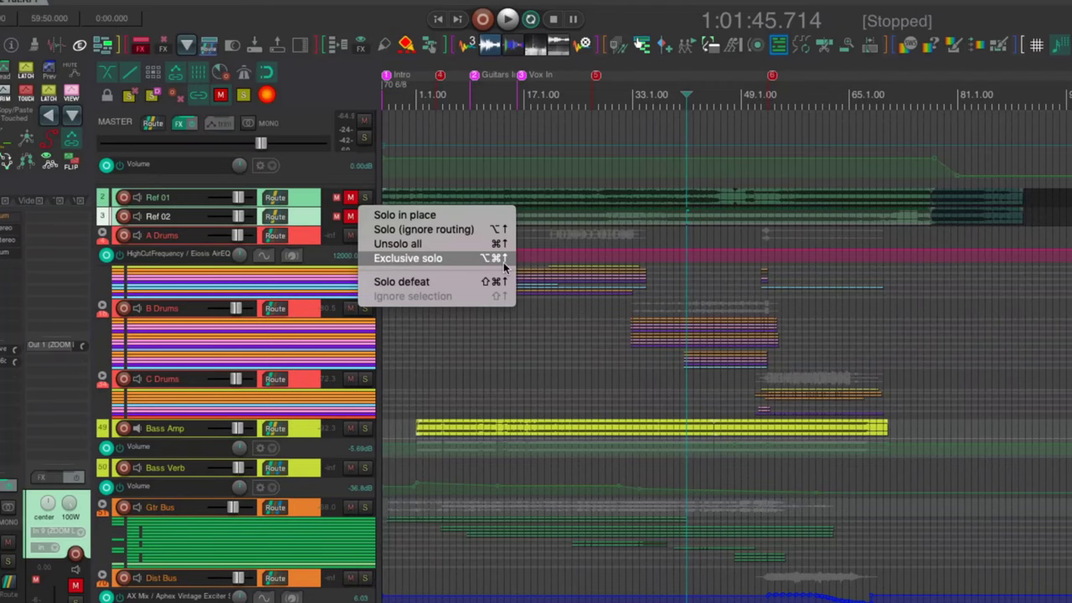
pyautogui.click(503, 260)
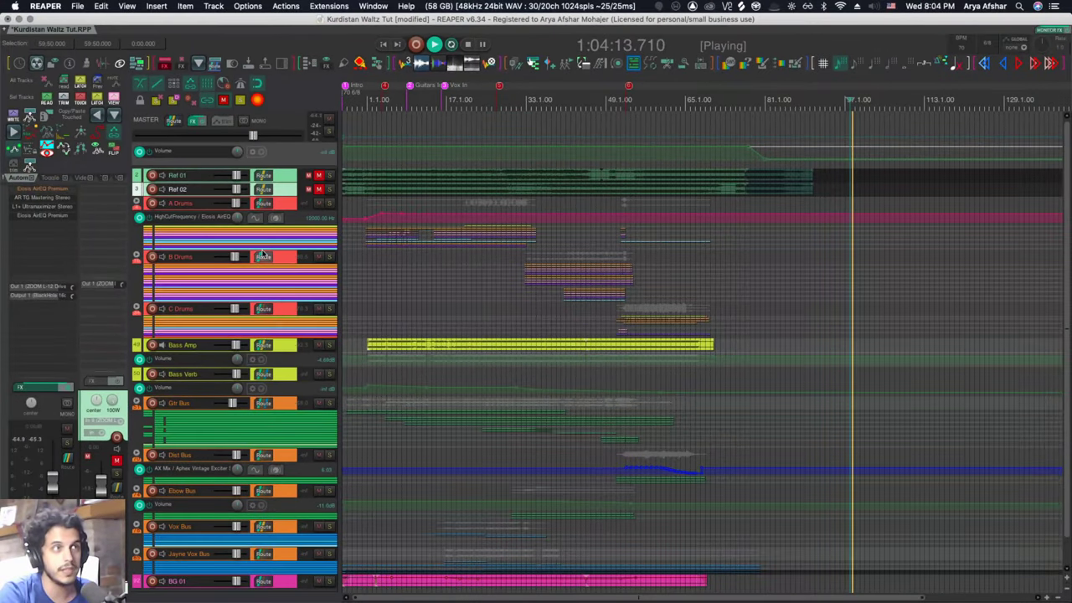
pyautogui.click(331, 176)
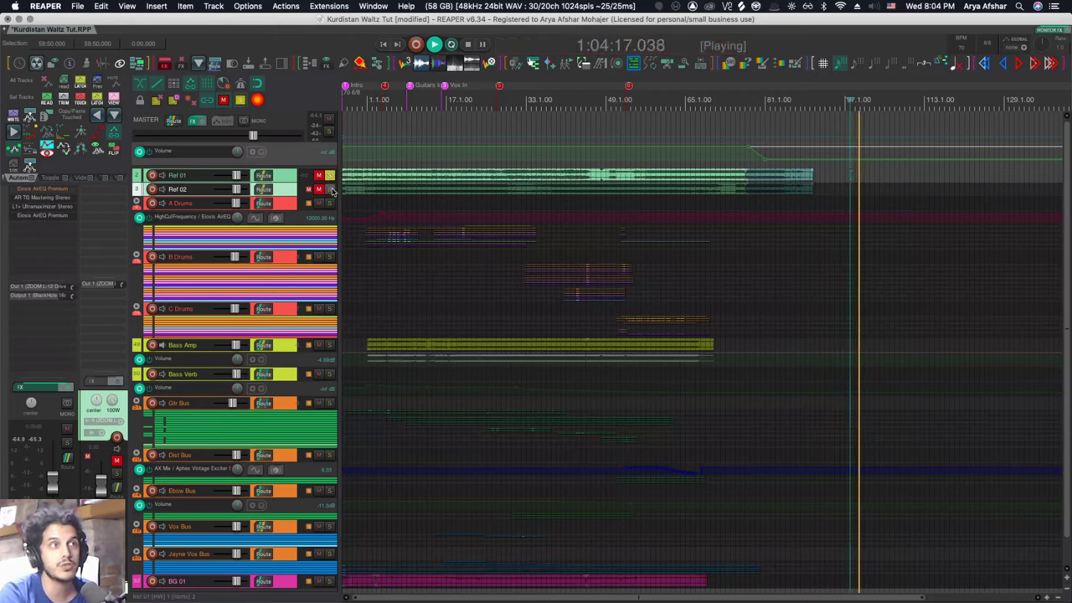
pyautogui.click(331, 189)
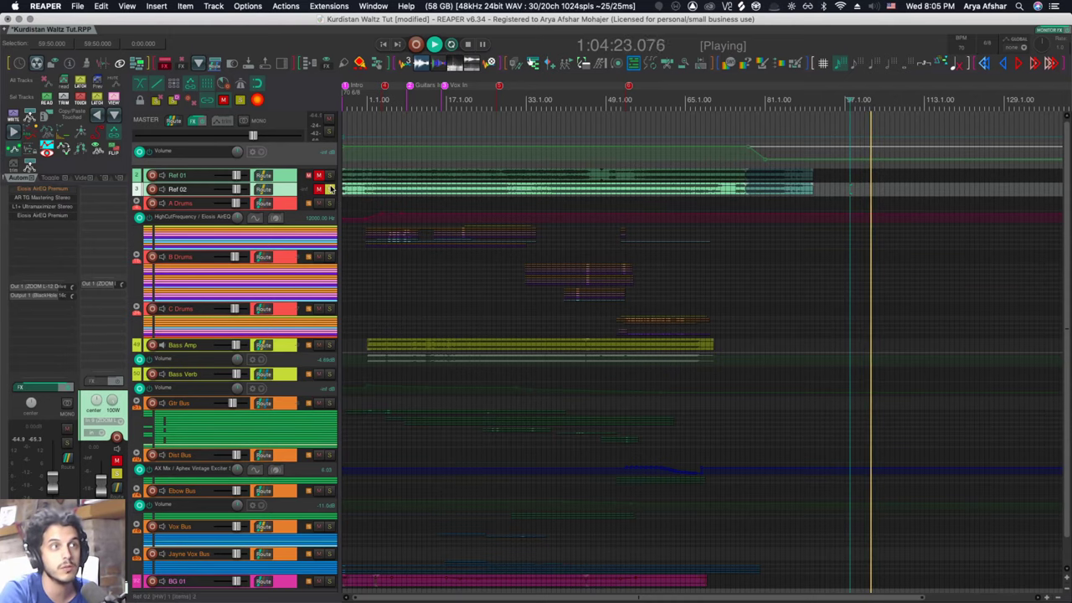
pyautogui.click(331, 190)
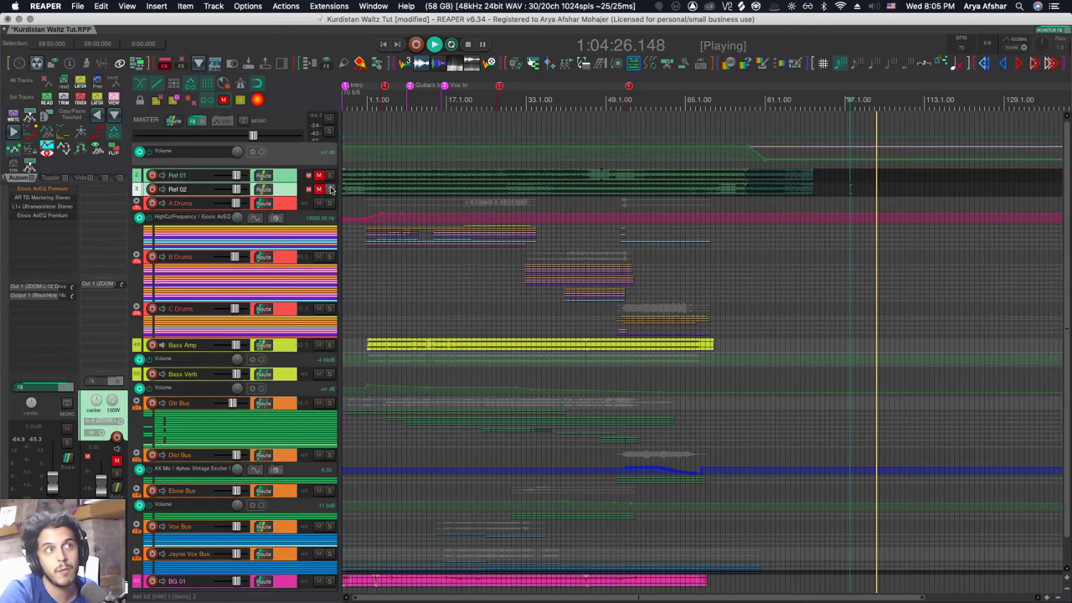
pyautogui.click(331, 189)
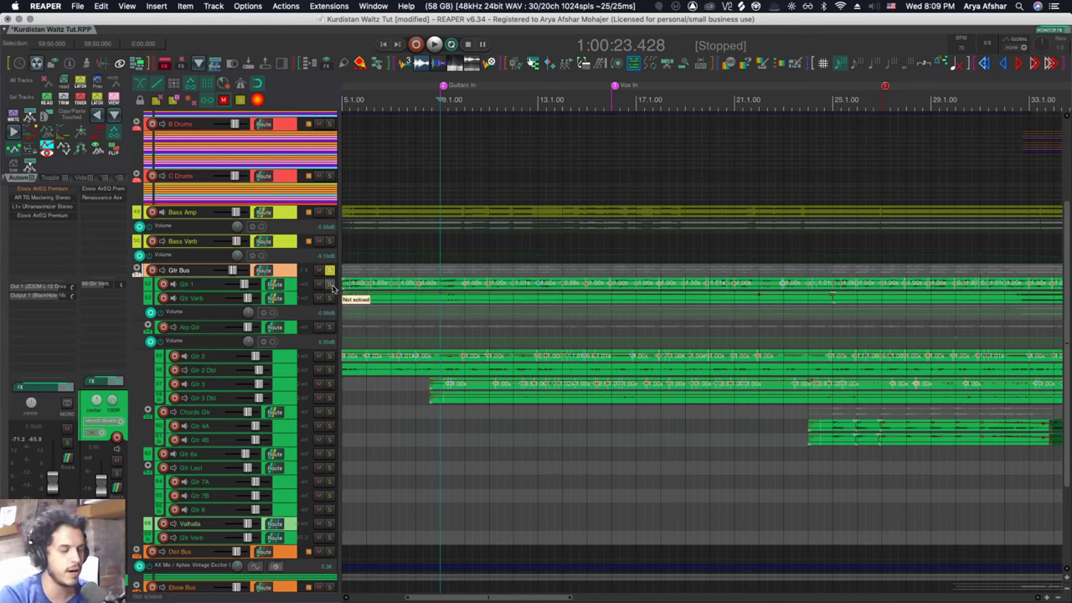
# - Solo Bass Verb, then solo the Gtr Bus guitar group
pyautogui.click(329, 241)
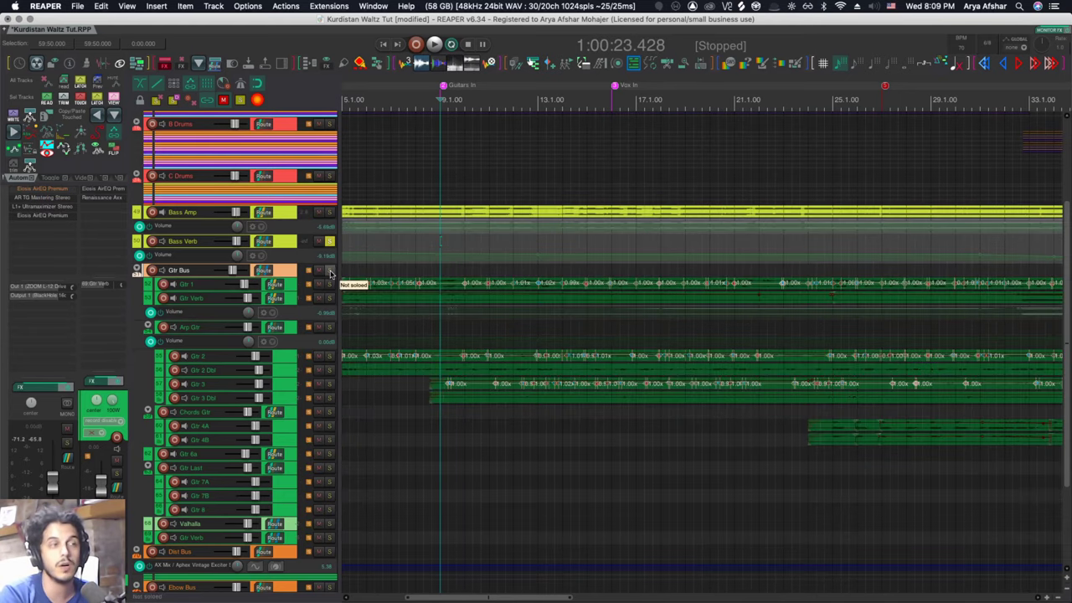
pyautogui.click(330, 271)
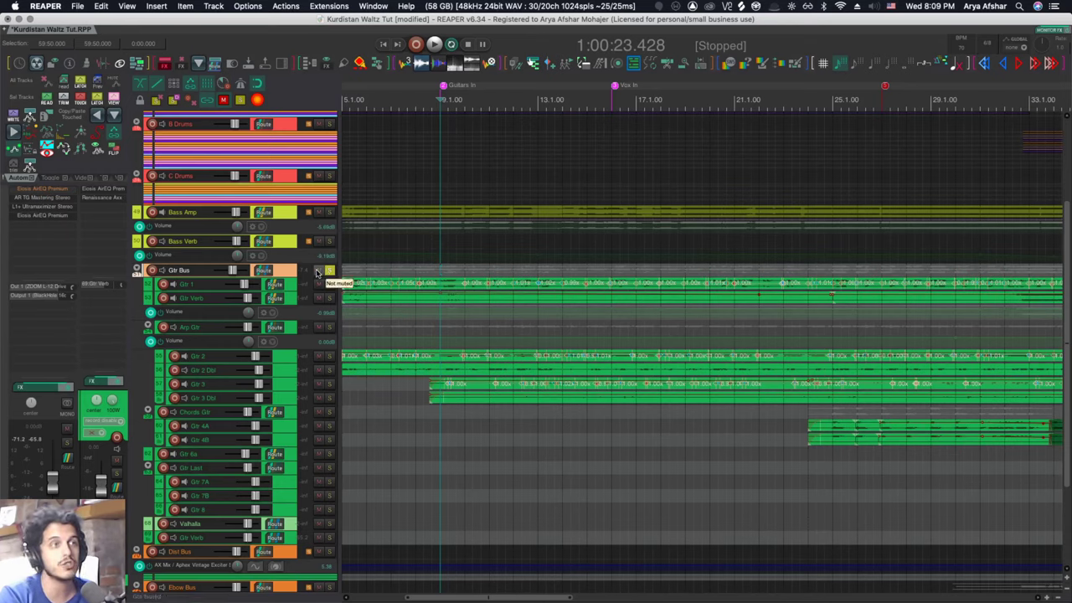
# - Lock the Gtr Bus track controls, then solo Gtr 1 and check its solo options
pyautogui.rightClick(290, 268)
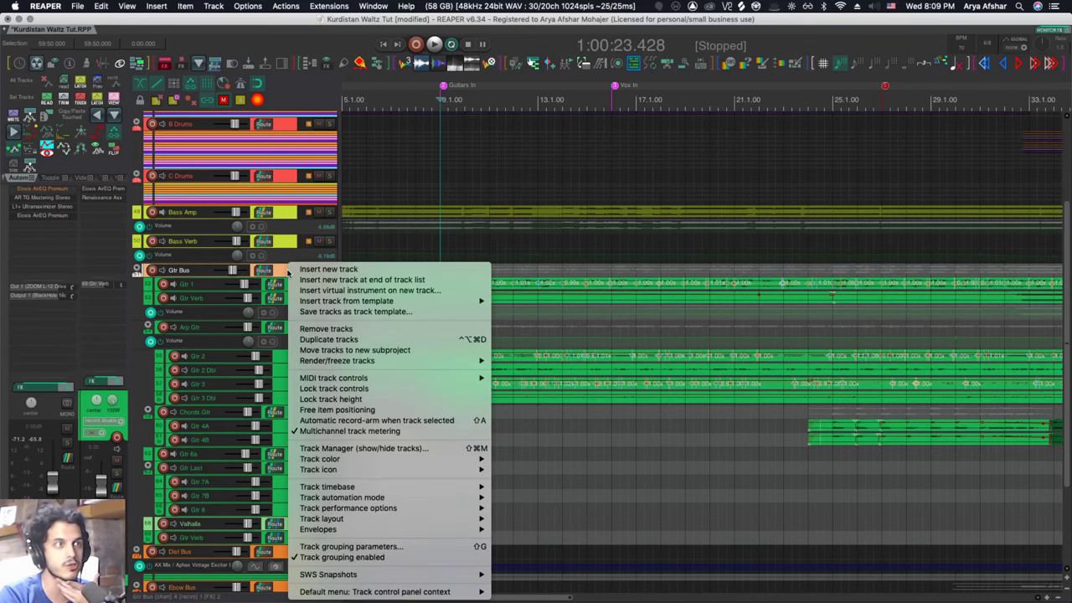
pyautogui.click(340, 392)
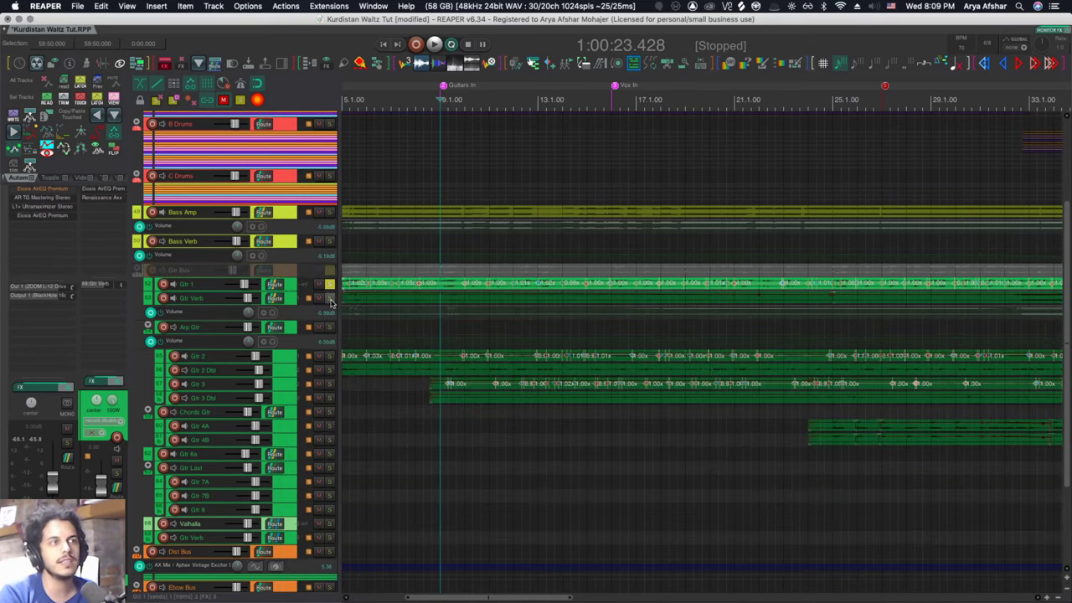
pyautogui.click(331, 299)
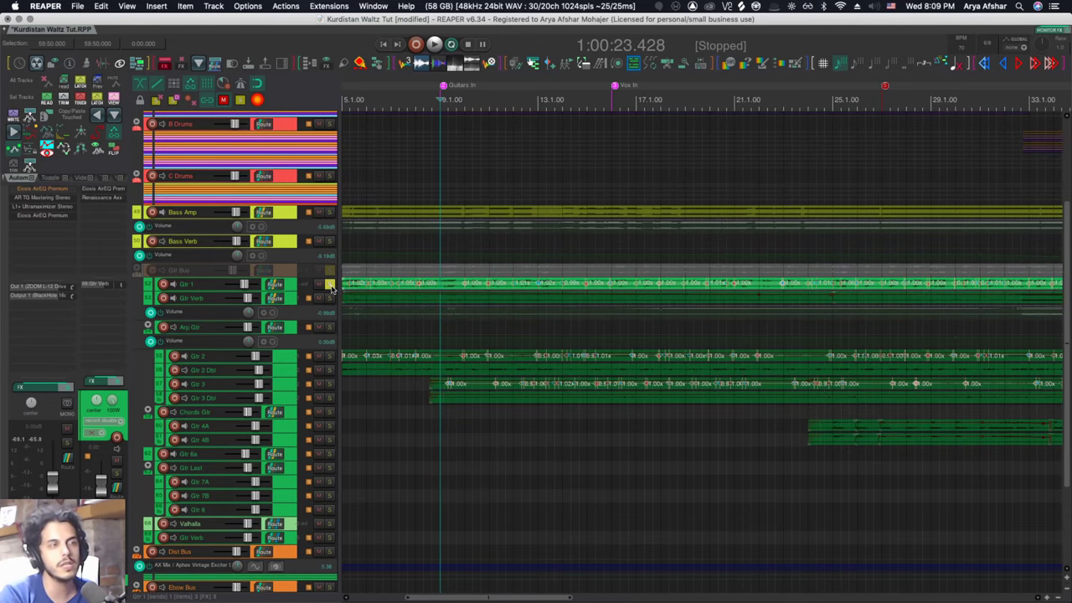
pyautogui.rightClick(332, 288)
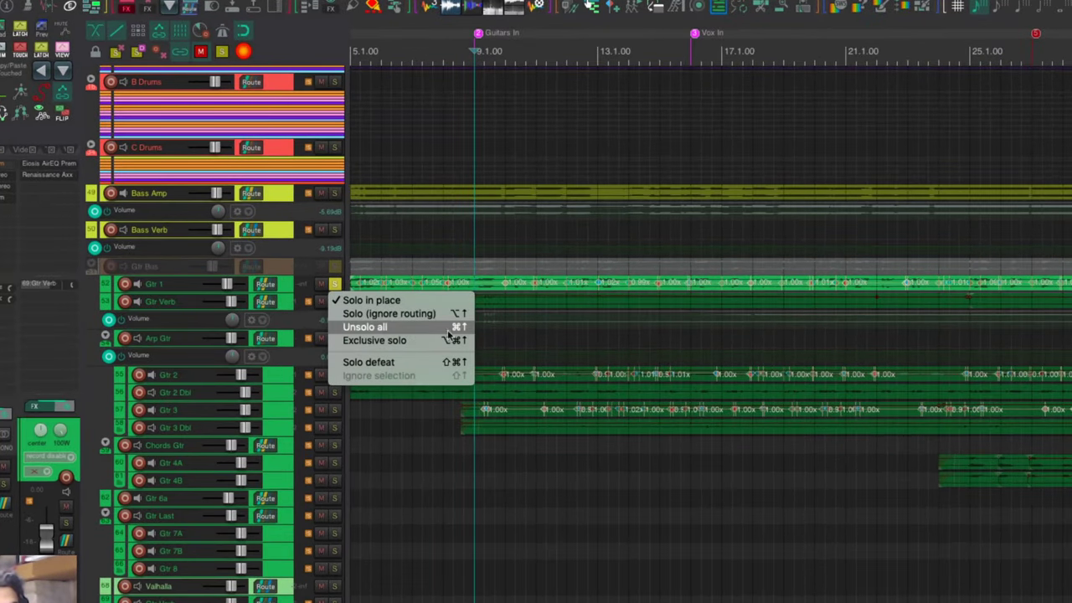
pyautogui.click(336, 288)
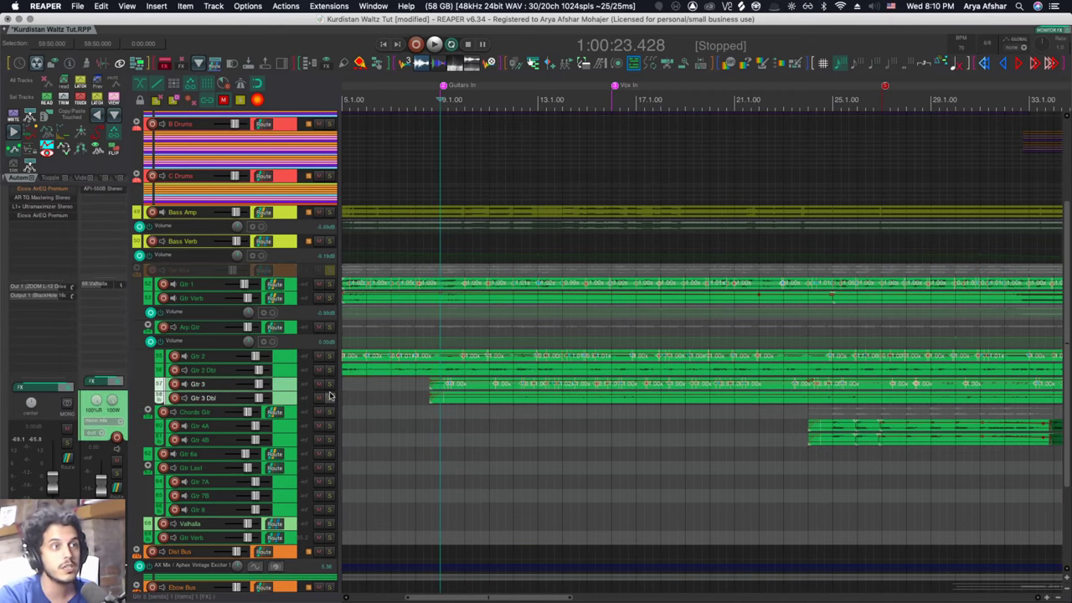
# - Set Gtr 3 to solo defeat and test it by soloing and unsoloing Gtr 2 and Gtr 2 Dbl
pyautogui.rightClick(330, 388)
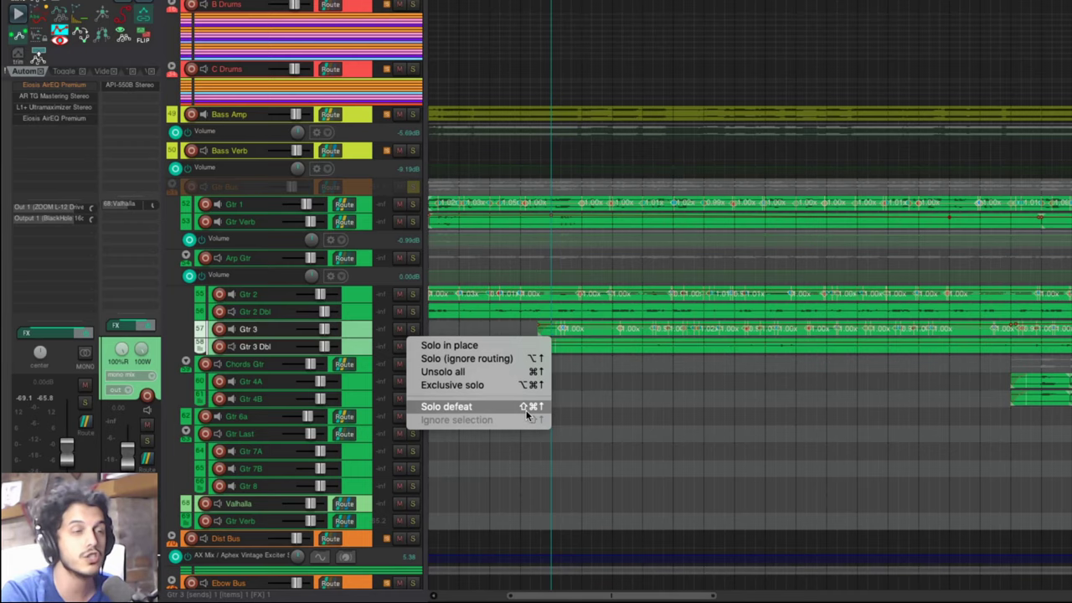
pyautogui.click(528, 415)
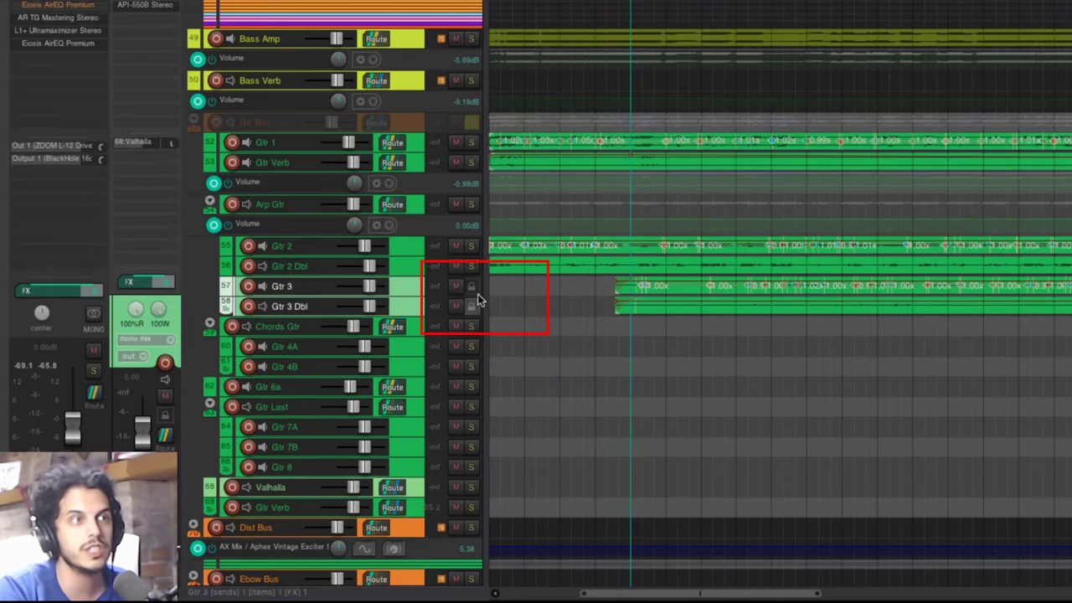
pyautogui.click(470, 267)
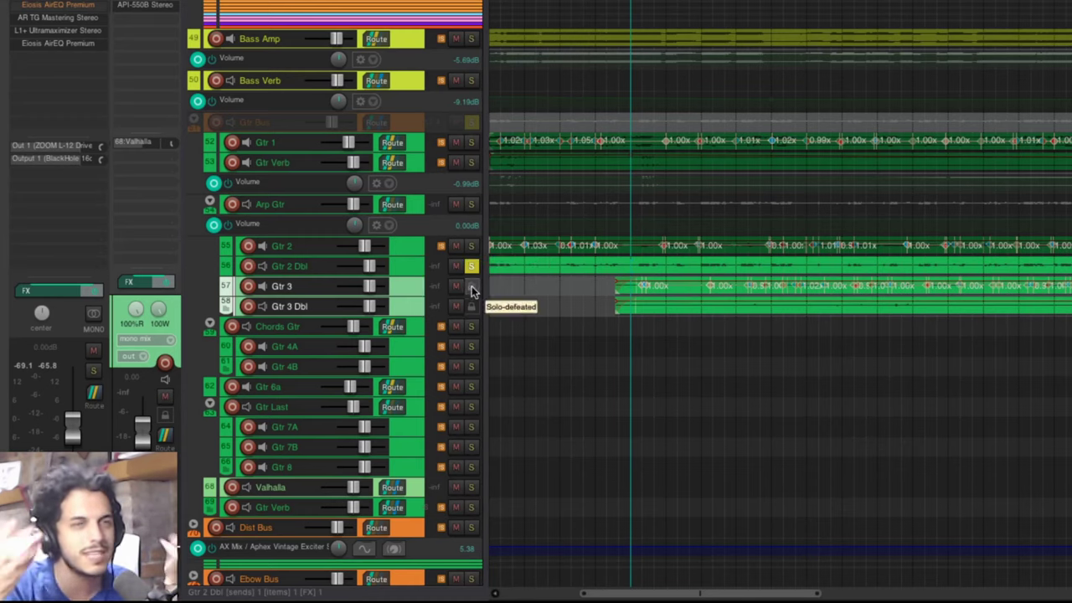
pyautogui.click(471, 245)
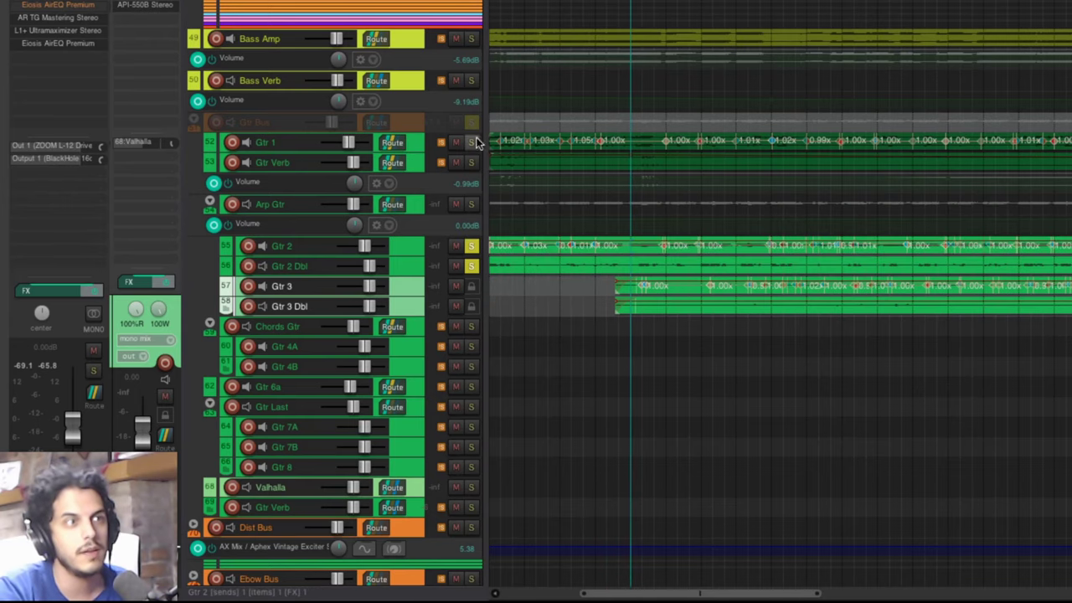
pyautogui.click(471, 265)
pyautogui.click(471, 245)
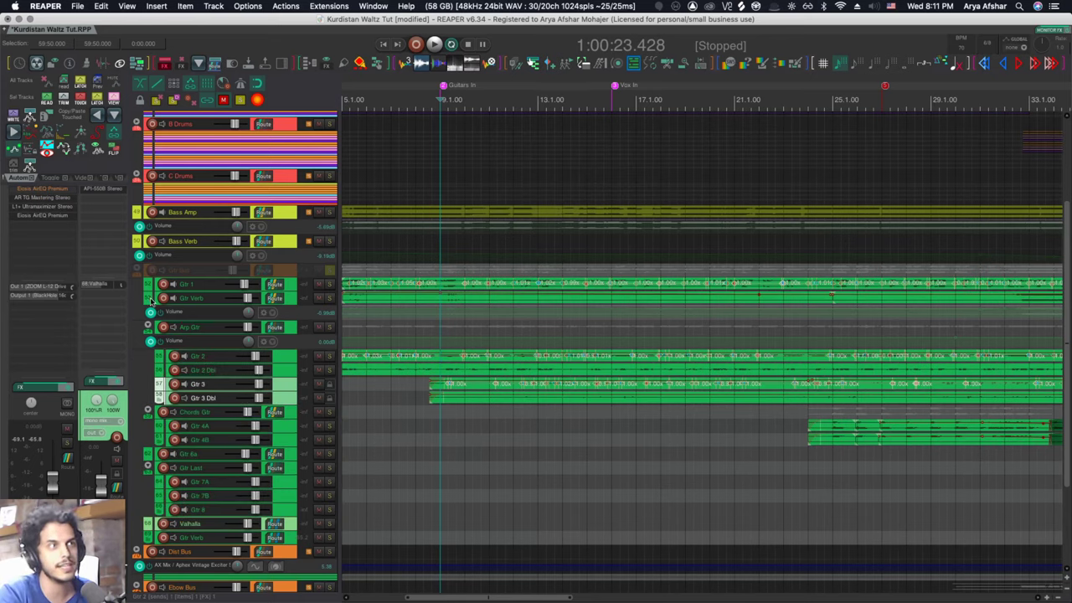
# - Toggle solo on Gtr 2, add Gtr 1 to the solo, and find the toggle-solo action
pyautogui.click(330, 360)
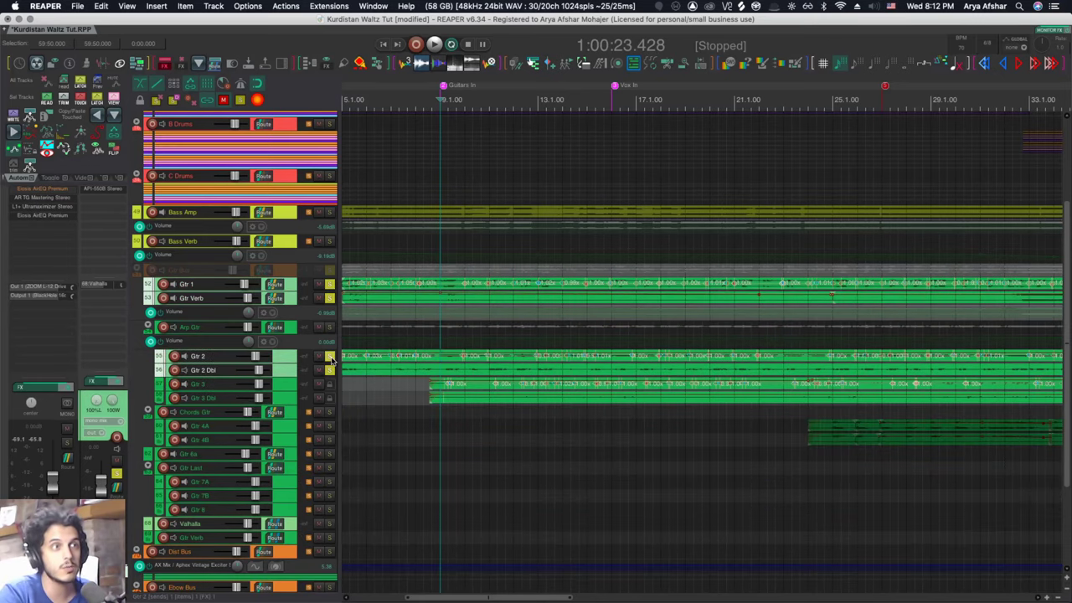
pyautogui.click(331, 360)
pyautogui.click(331, 360)
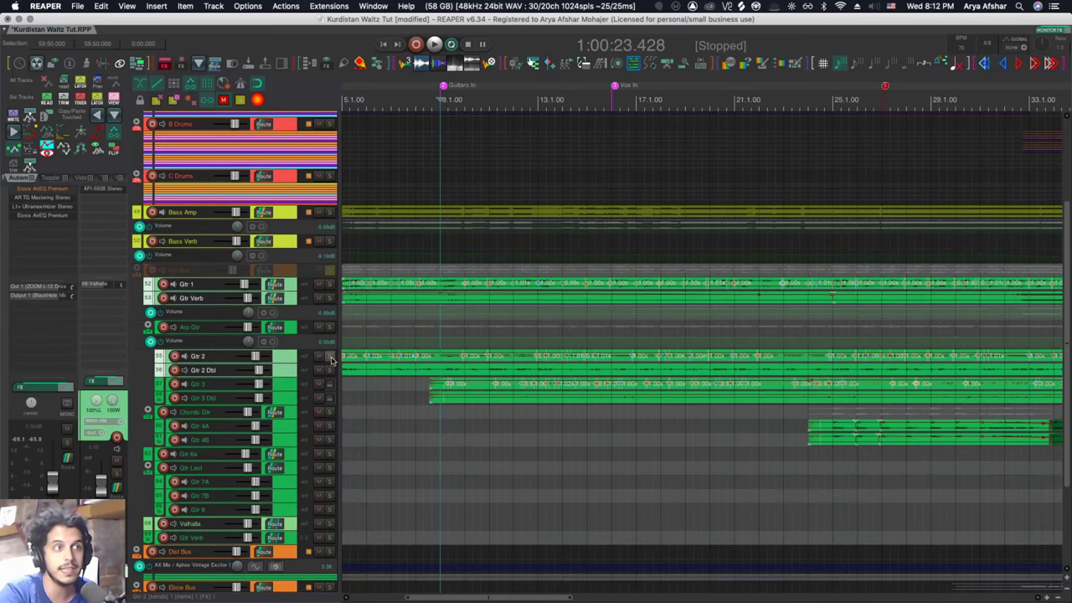
pyautogui.click(330, 360)
pyautogui.click(331, 360)
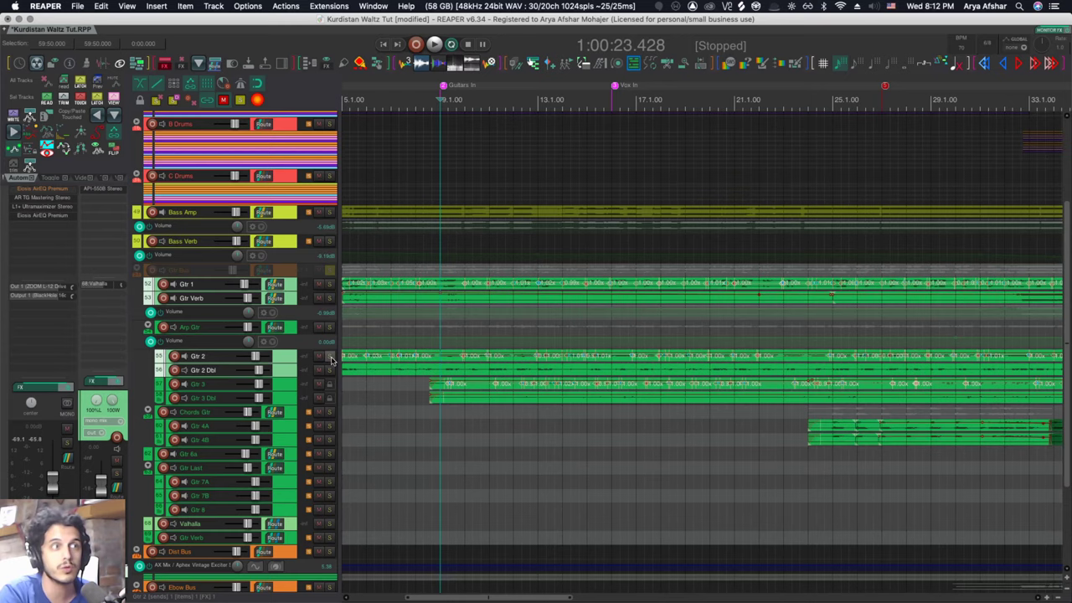
pyautogui.click(331, 360)
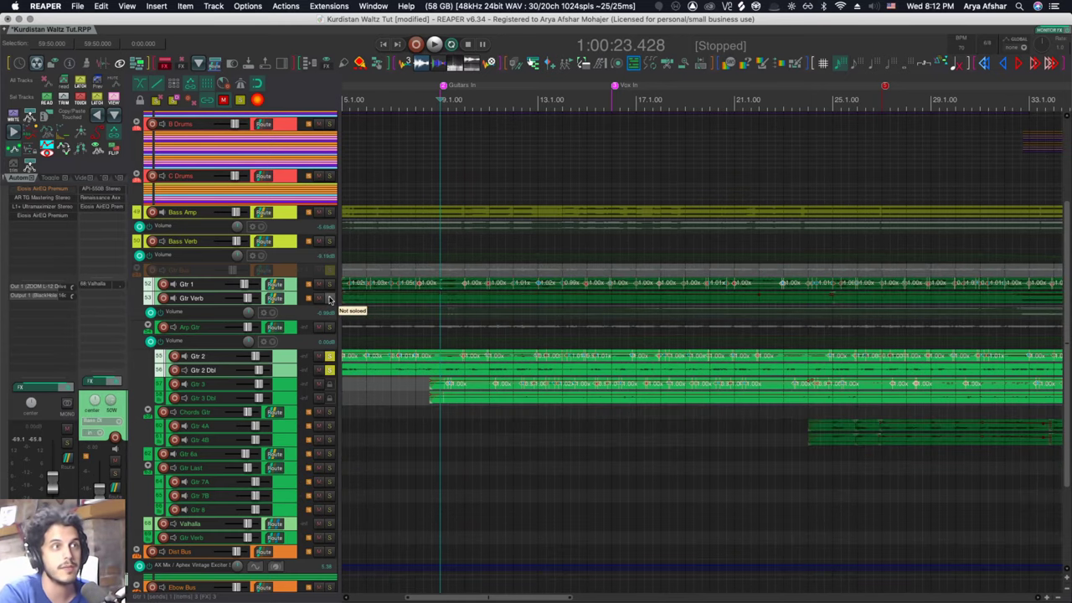
pyautogui.click(329, 299)
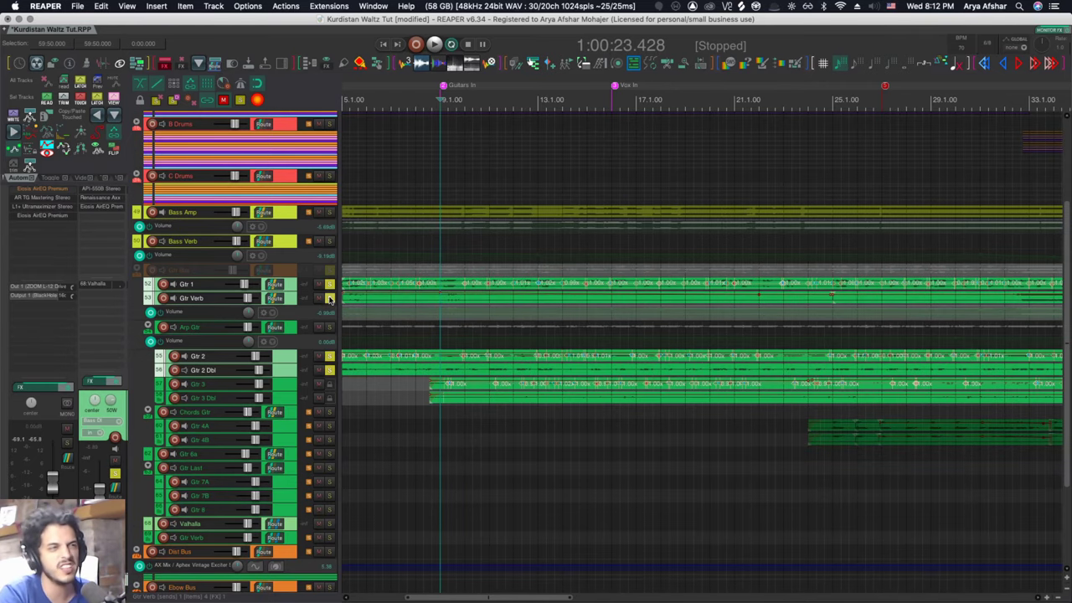
pyautogui.press('?')
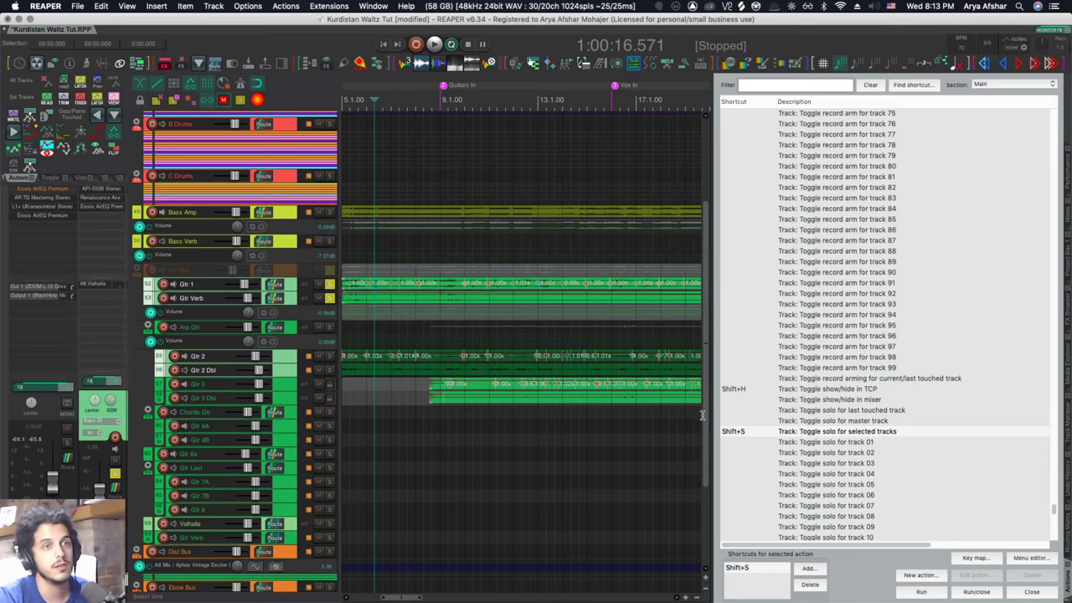
# - Select the Gtr Verb, Gtr 2 and Gtr 2 Dbl tracks
pyautogui.click(414, 385)
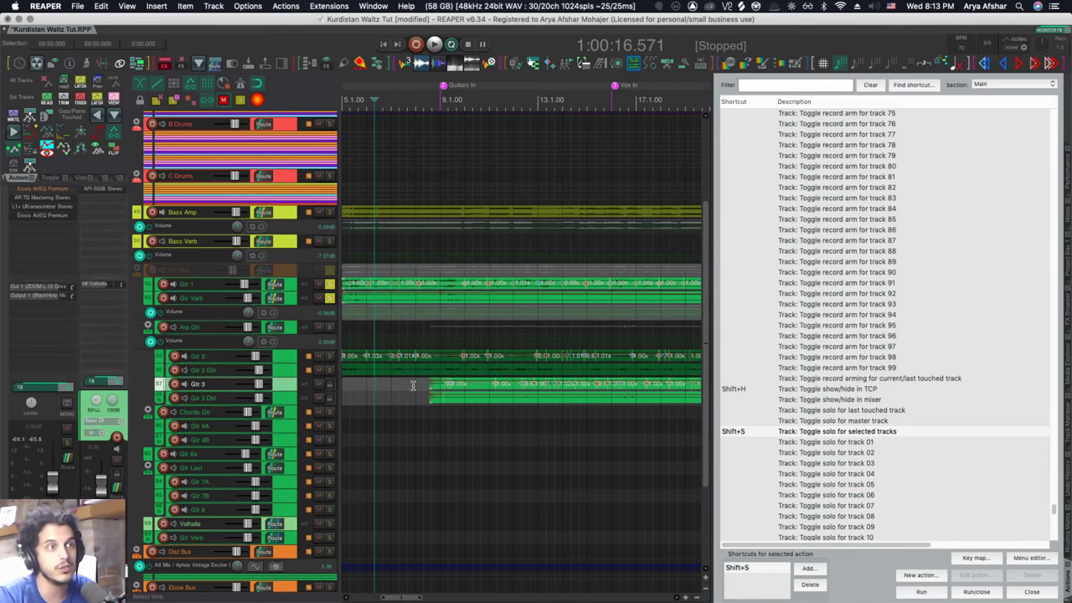
pyautogui.scroll(3, 288, 362)
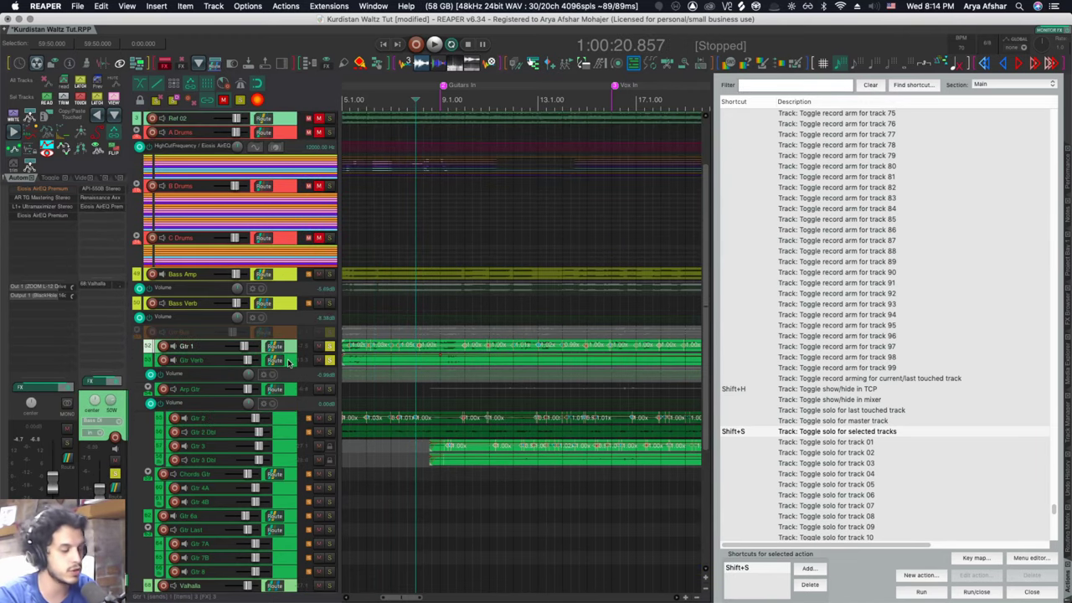
pyautogui.click(288, 362)
pyautogui.click(287, 417)
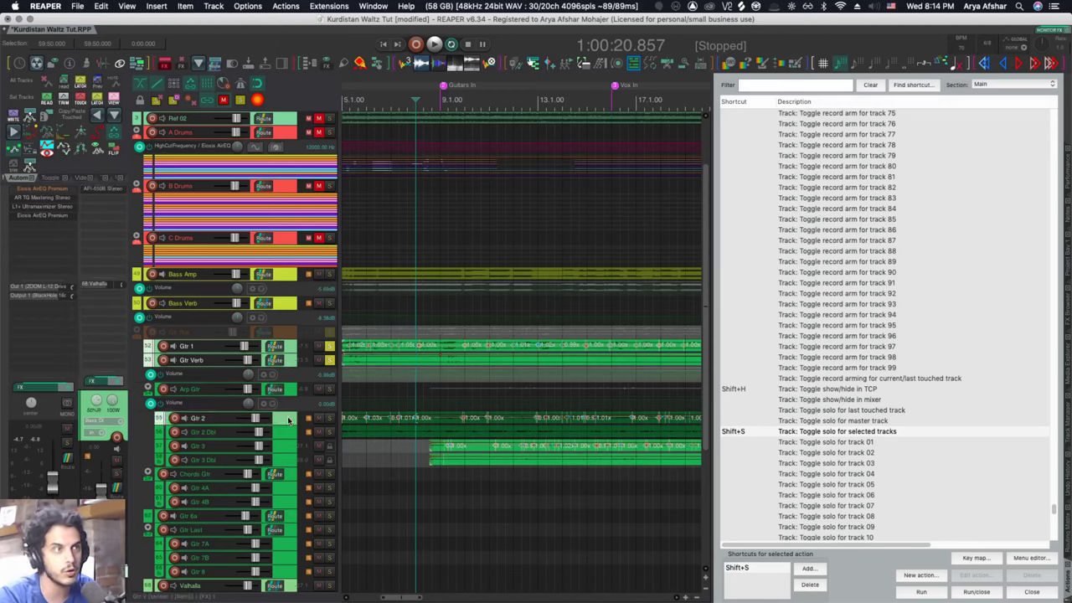
pyautogui.keyDown('shift'); pyautogui.click(289, 433); pyautogui.keyUp('shift')
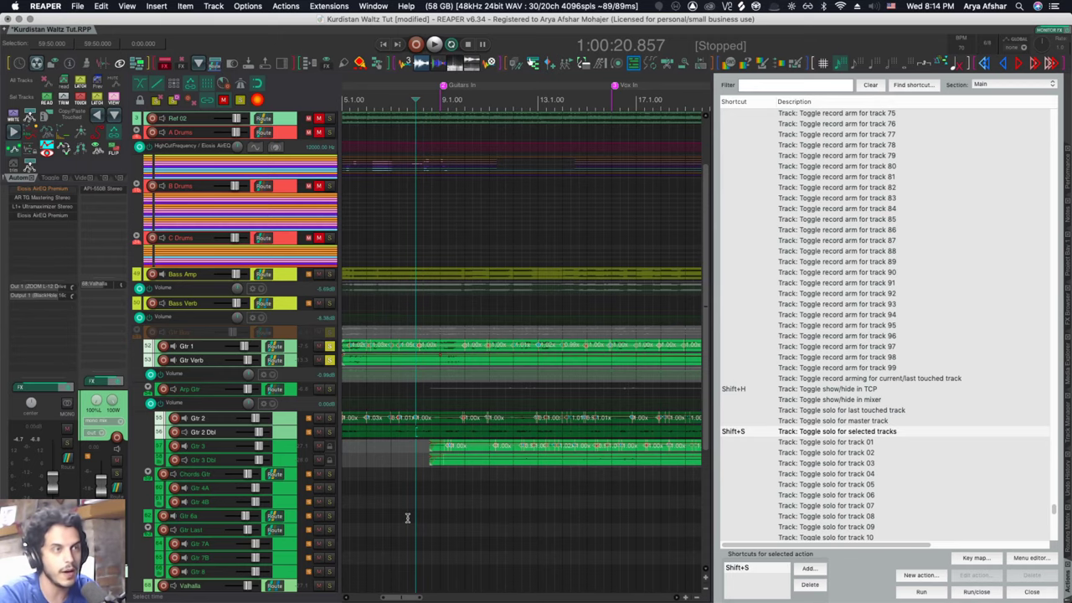
# - During playback, flip solo between the Gtr 1 and Gtr 2 pairs with Shift+S, ending on Gtr 2
pyautogui.press('space')
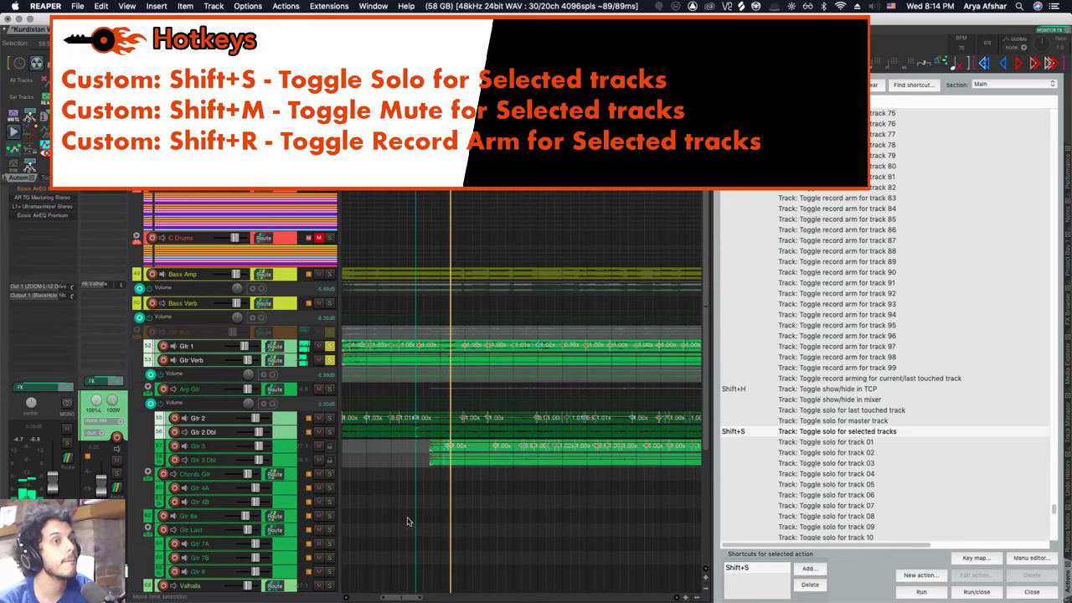
pyautogui.hotkey('shift', 's')
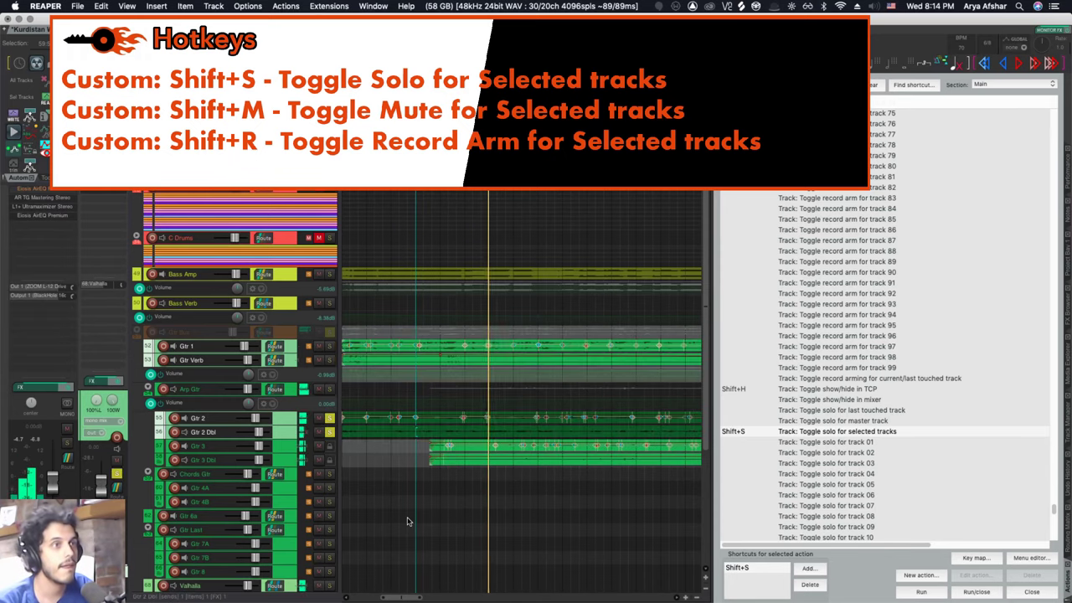
pyautogui.hotkey('shift', 's')
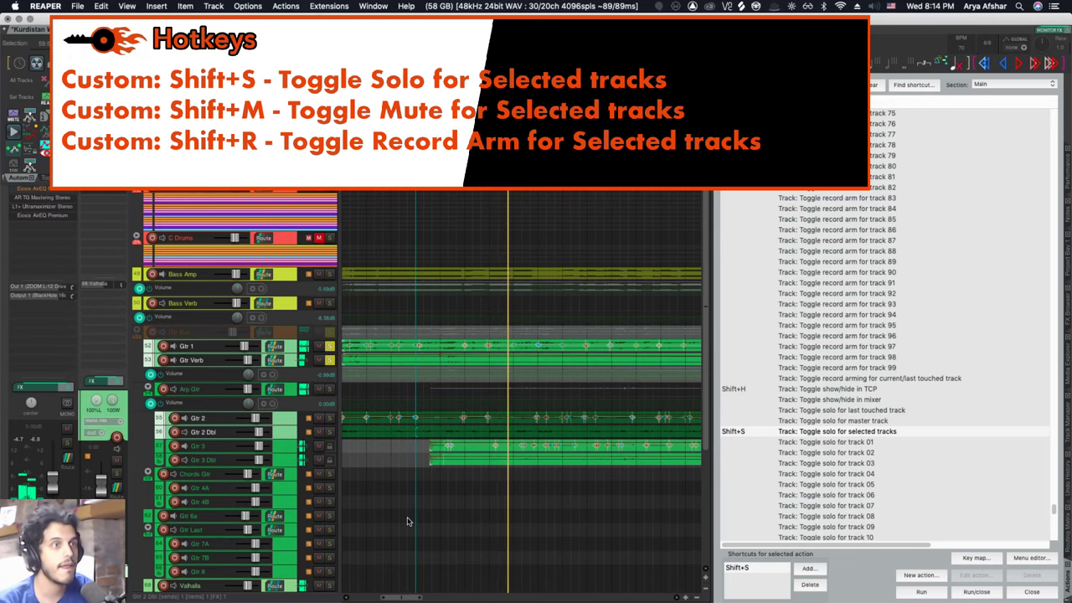
pyautogui.hotkey('shift', 's')
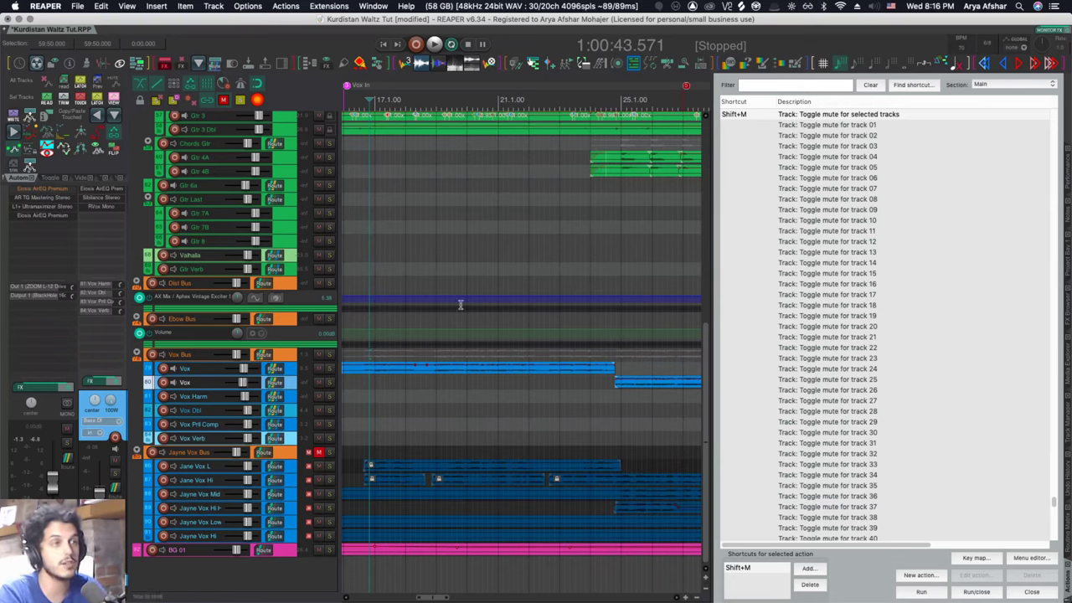
# - Select Vox Bus and Jayne Vox Bus and swap their mutes with Shift+M
pyautogui.click(291, 356)
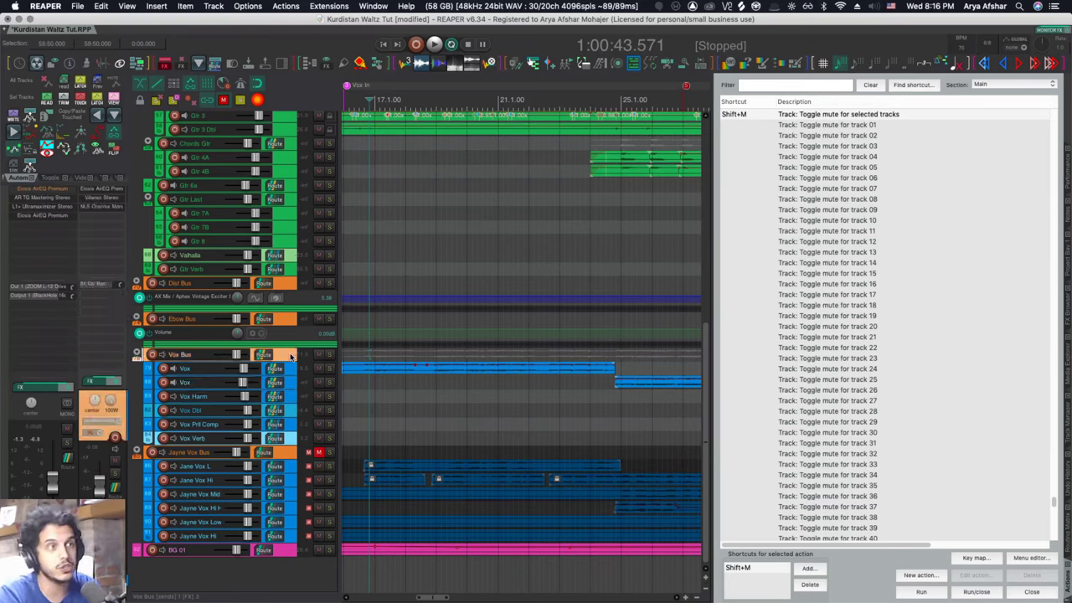
pyautogui.click(283, 457)
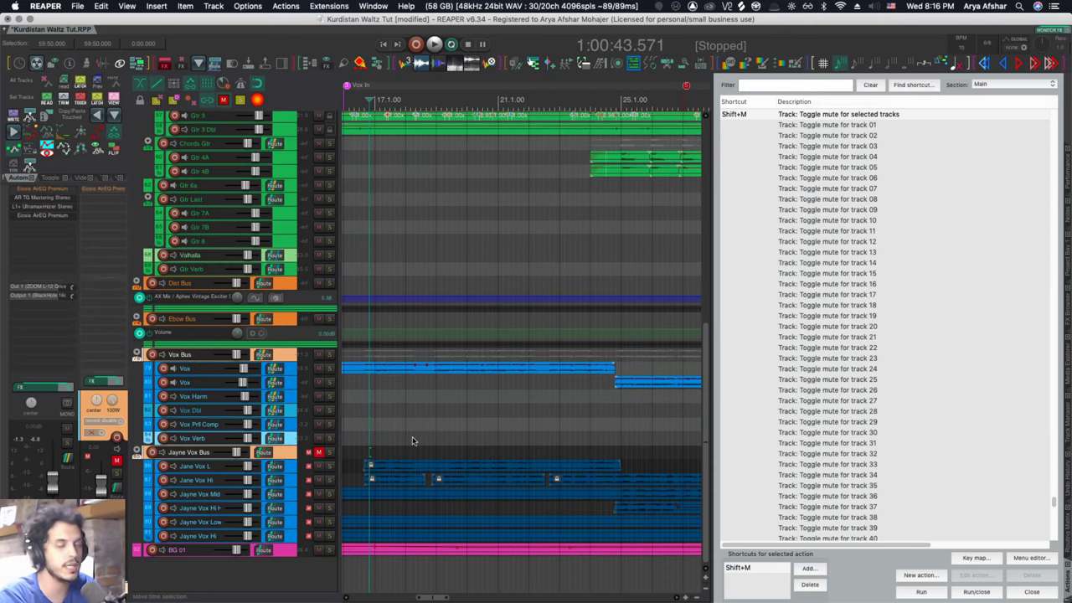
pyautogui.hotkey('shift', 'm')
pyautogui.hotkey('shift', 'm')
pyautogui.hotkey('shift', 'm')
pyautogui.hotkey('shift', 'm')
pyautogui.hotkey('shift', 'm')
pyautogui.hotkey('shift', 'm')
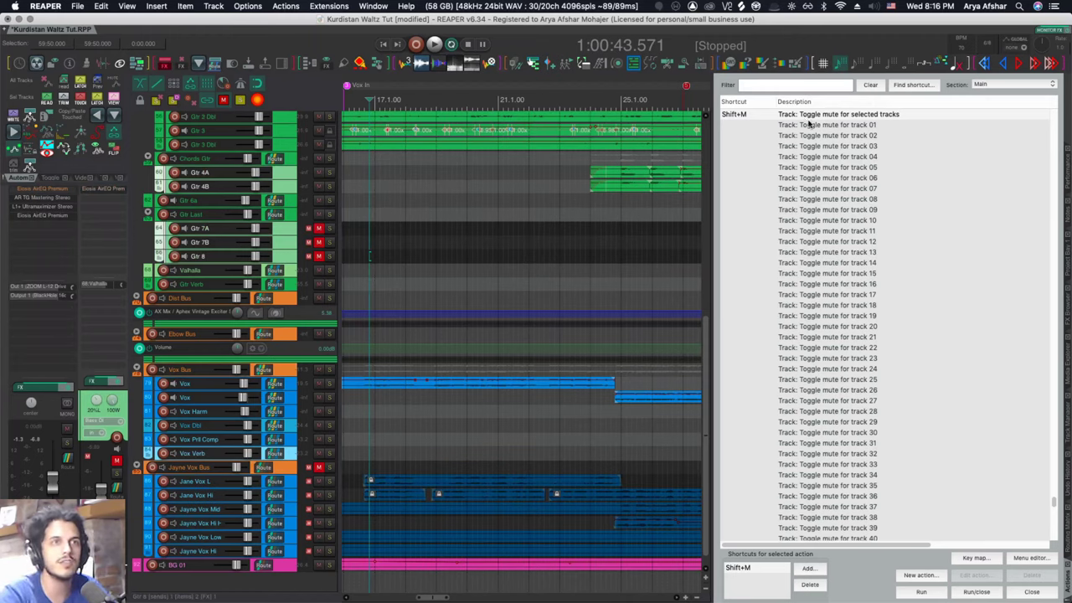
pyautogui.hotkey('shift', 's')
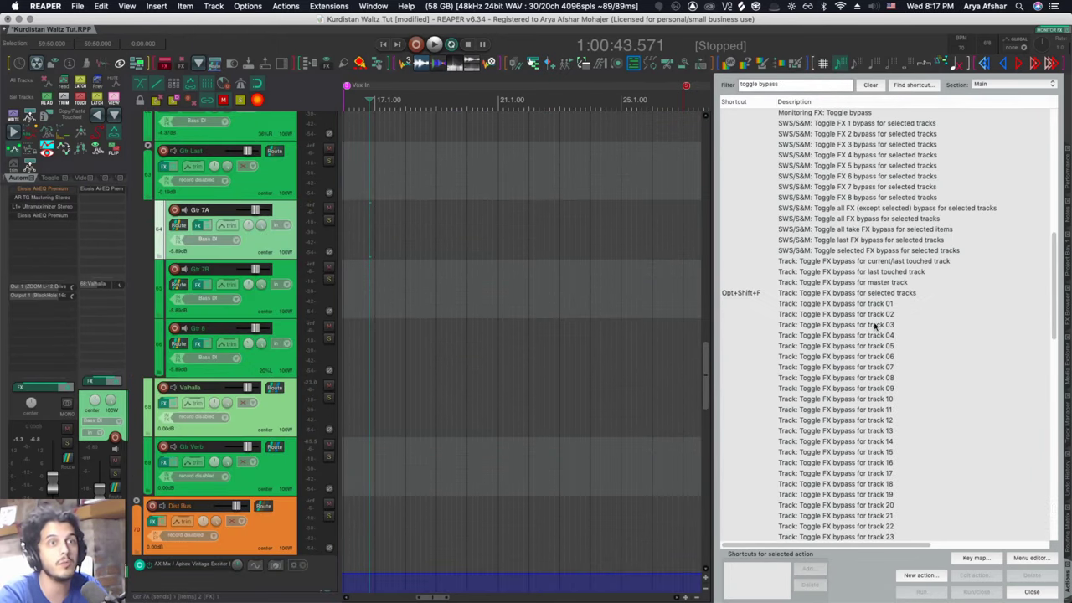
# - Bypass FX on Gtr 7A, Gtr 7B and Gtr 8 with Opt+Shift+F, then select all Snr Verb plugins
pyautogui.keyDown('shift'); pyautogui.click(280, 358); pyautogui.keyUp('shift')
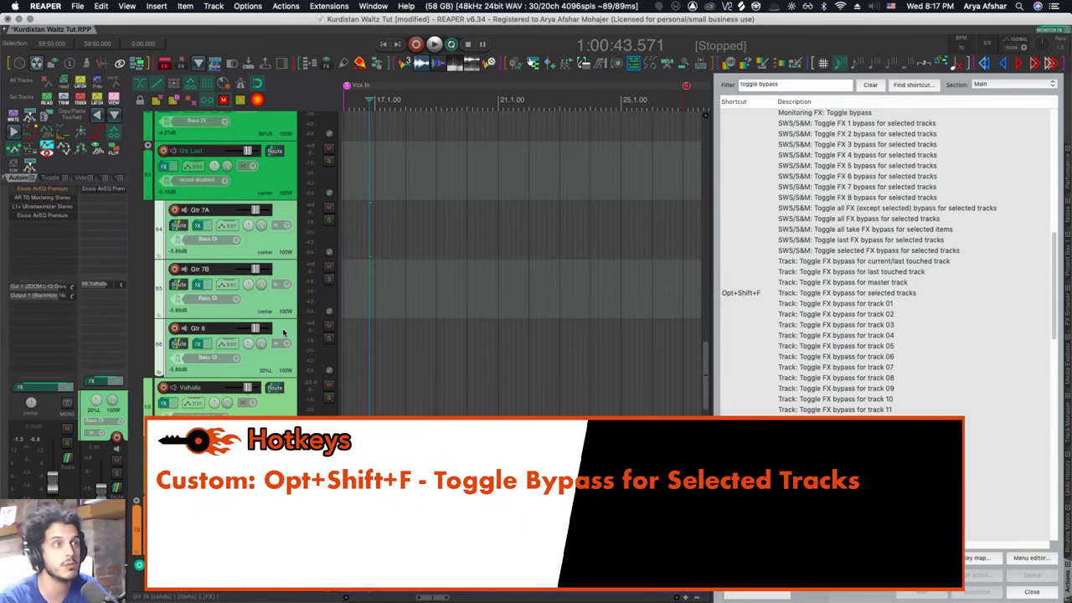
pyautogui.hotkey('alt', 'shift', 'f')
pyautogui.hotkey('alt', 'shift', 'f')
pyautogui.hotkey('alt', 'shift', 'f')
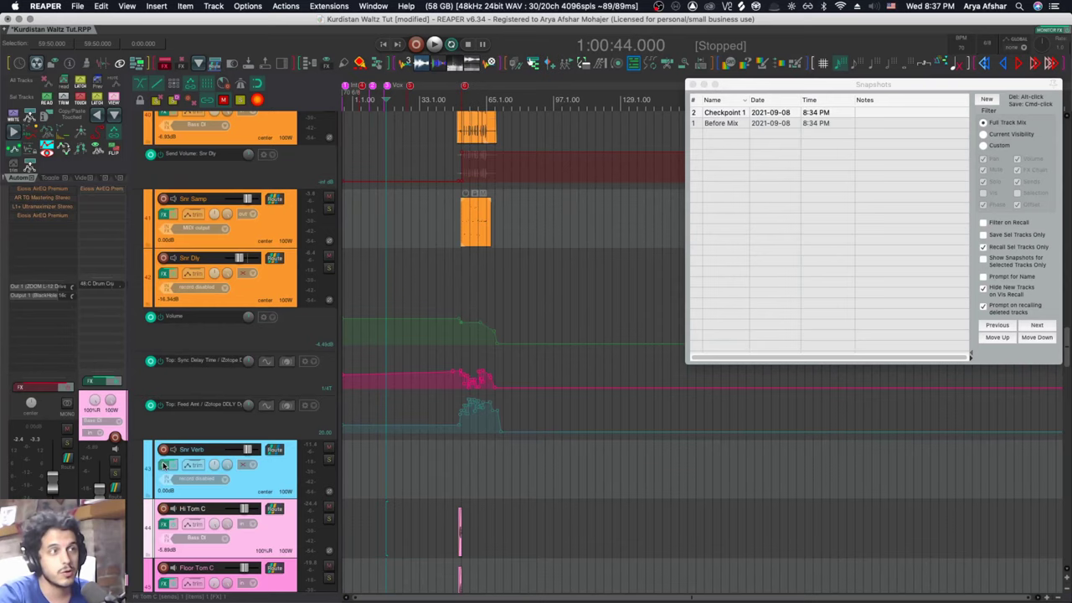
pyautogui.press('f')
pyautogui.keyDown('shift'); pyautogui.click(400, 159); pyautogui.keyUp('shift')
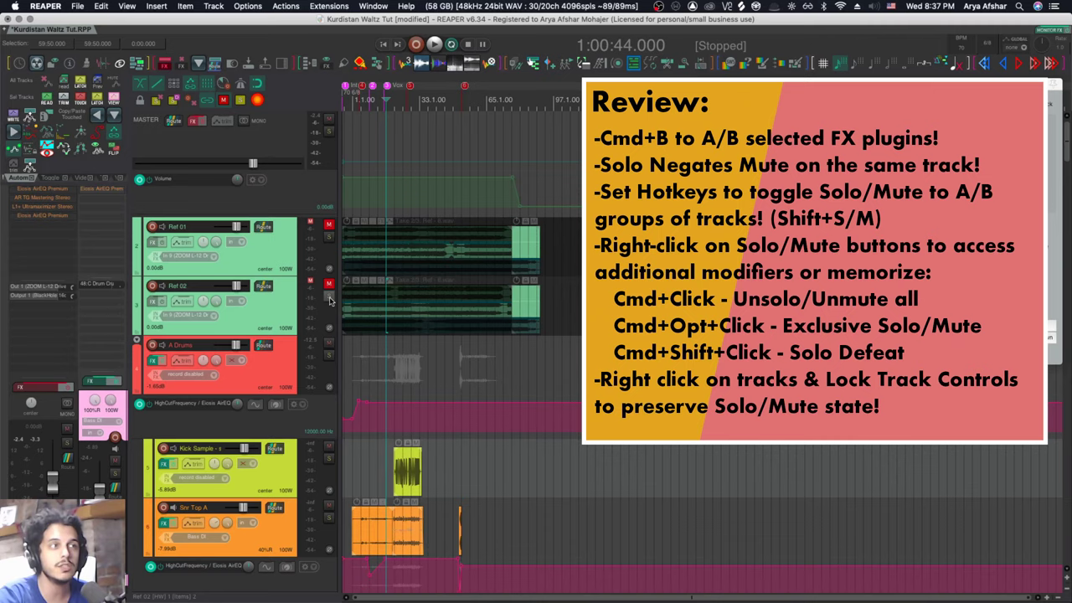
# - Unsolo Ref 02, shrink all tracks, and alternate mute and solo between the A and B drum groups
pyautogui.click(328, 296)
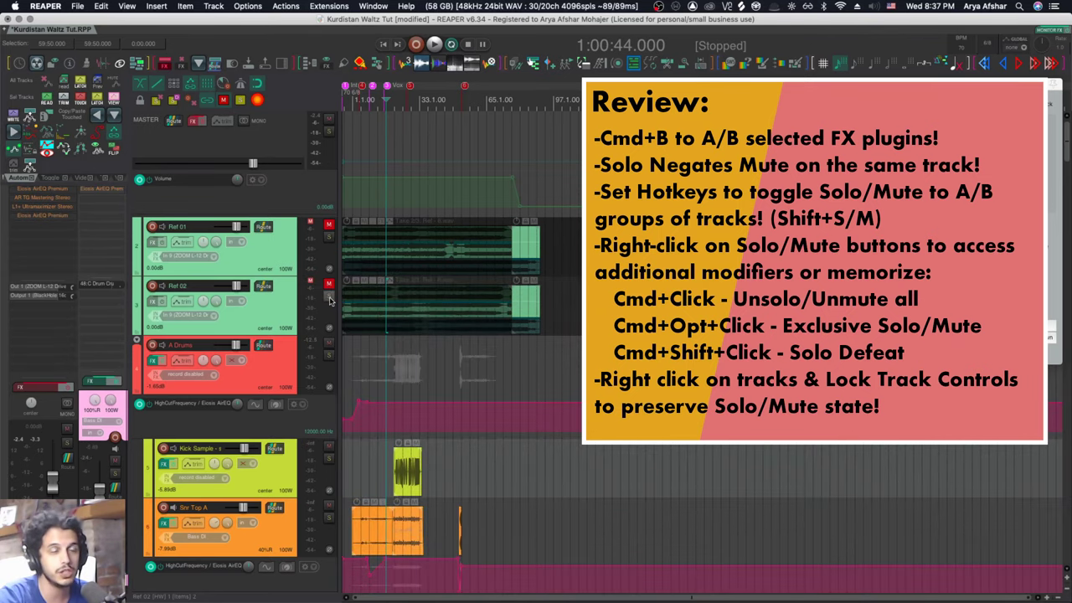
pyautogui.press('pagedown')
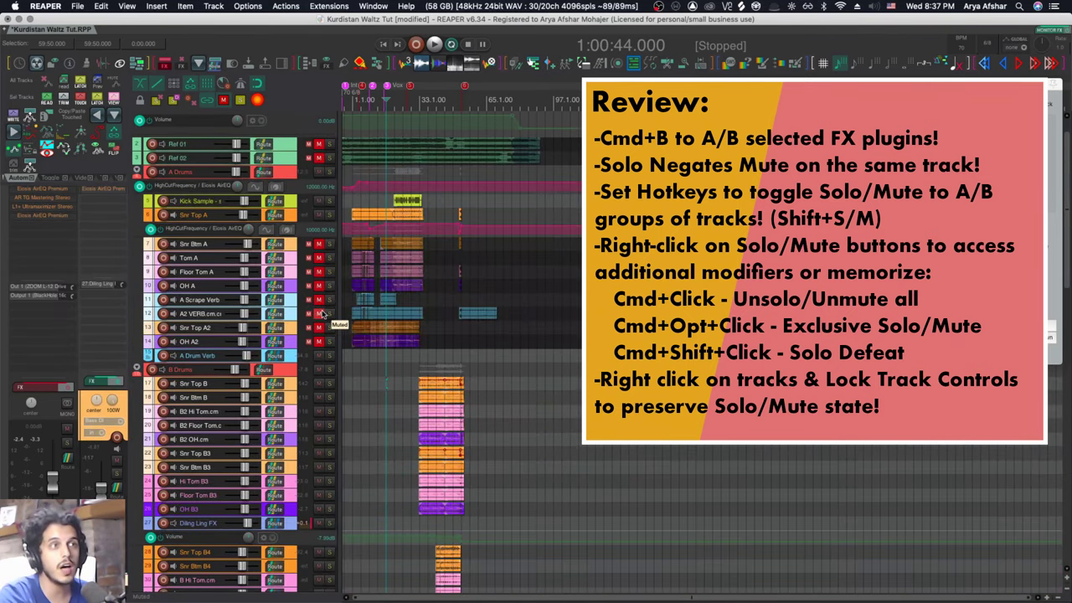
pyautogui.hotkey('shift', 'm')
pyautogui.hotkey('shift', 'm')
pyautogui.hotkey('shift', 'm')
pyautogui.hotkey('shift', 'm')
pyautogui.hotkey('shift', 'm')
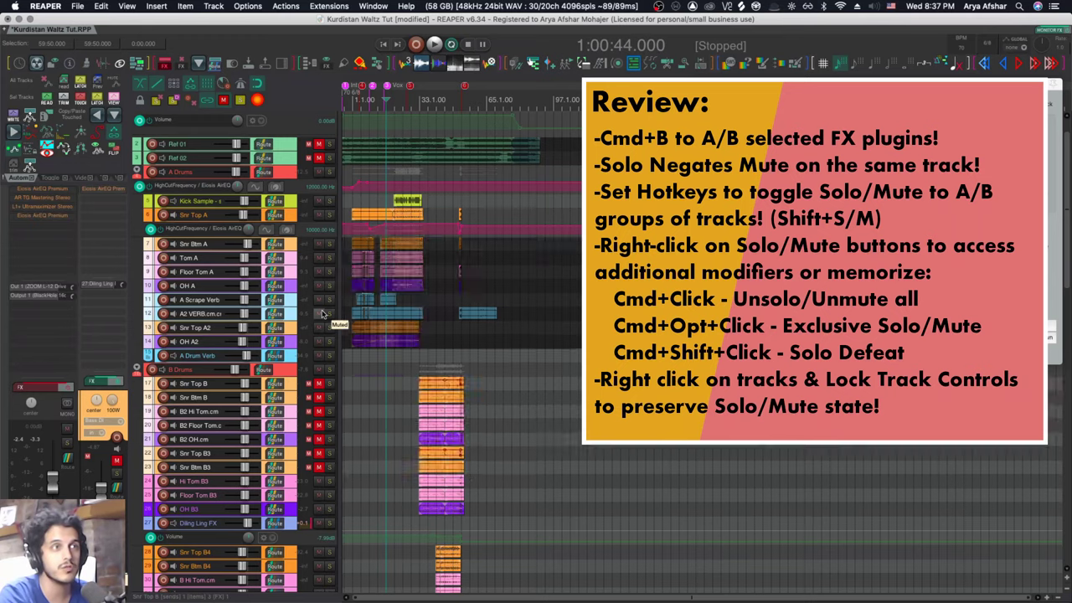
pyautogui.hotkey('shift', 'm')
pyautogui.hotkey('shift', 'm')
pyautogui.hotkey('shift', 'm')
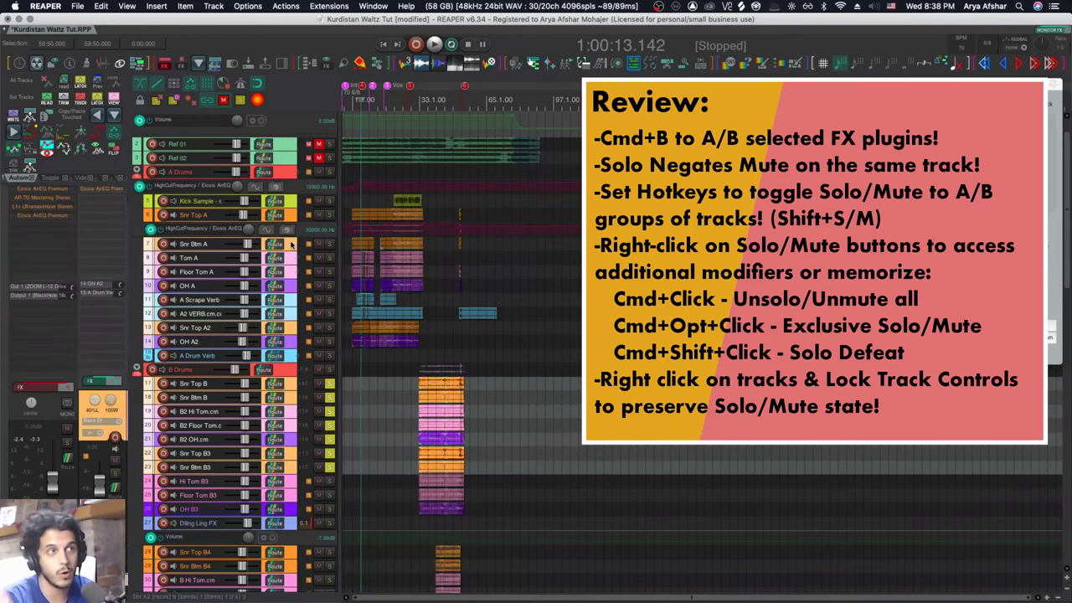
pyautogui.hotkey('shift', 's')
pyautogui.hotkey('shift', 's')
pyautogui.hotkey('shift', 's')
pyautogui.hotkey('shift', 's')
# - Solo Floor Tom B3 on its own, then apply exclusive solo to the B drums
pyautogui.rightClick(330, 387)
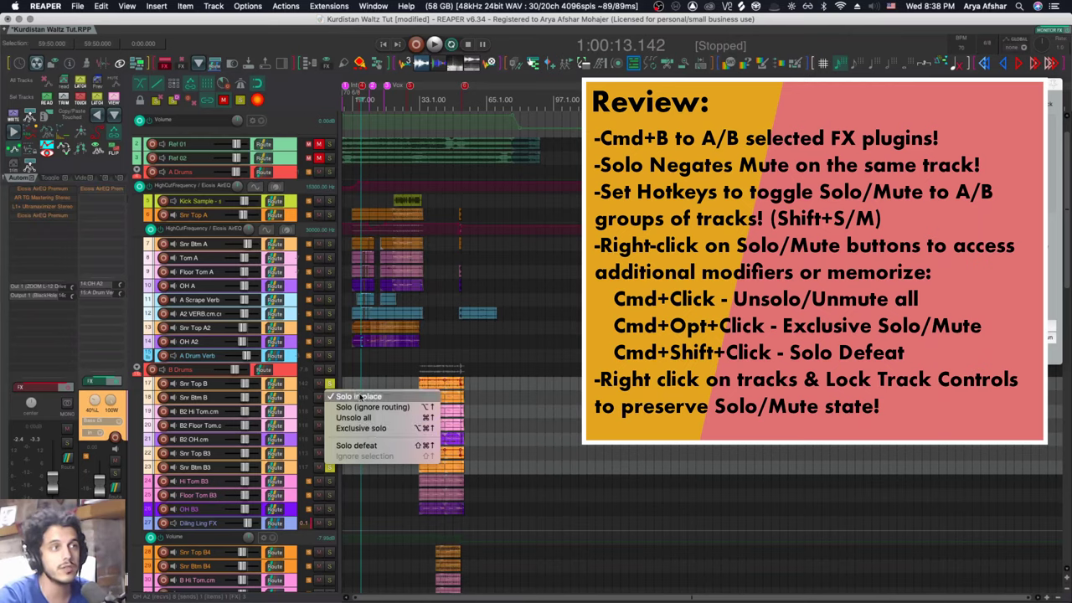
pyautogui.click(329, 243)
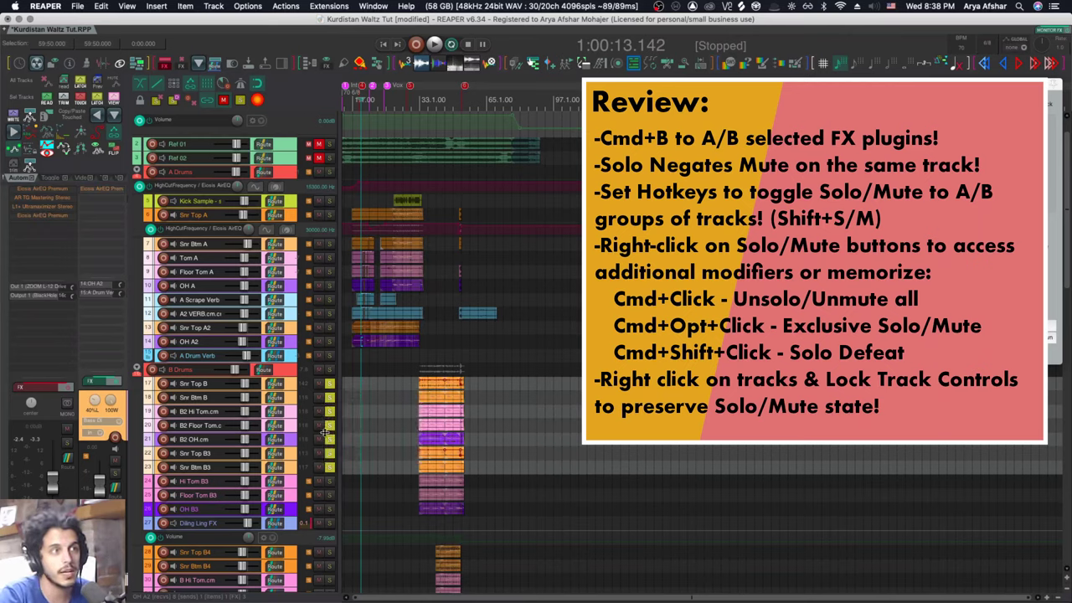
pyautogui.keyDown('alt'); pyautogui.keyDown('super'); pyautogui.click(329, 495); pyautogui.keyUp('super'); pyautogui.keyUp('alt')
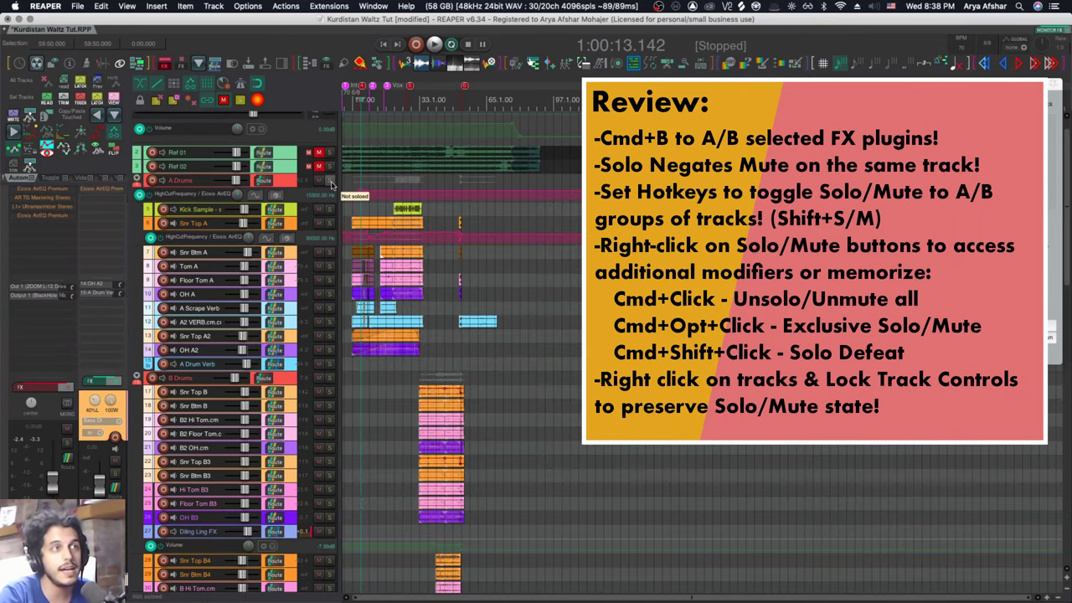
pyautogui.rightClick(331, 183)
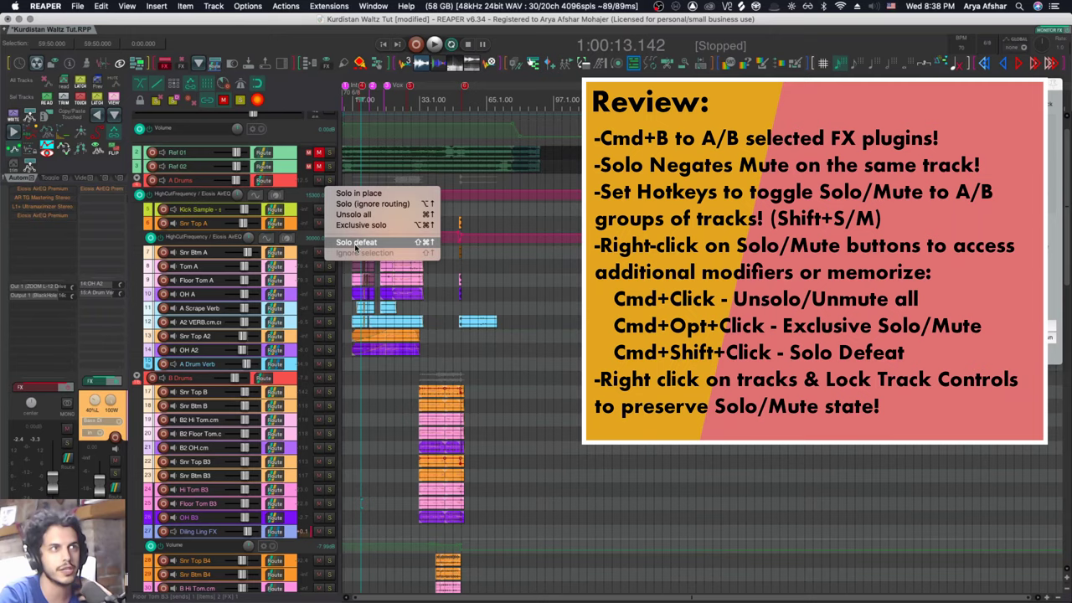
pyautogui.click(331, 184)
pyautogui.rightClick(331, 384)
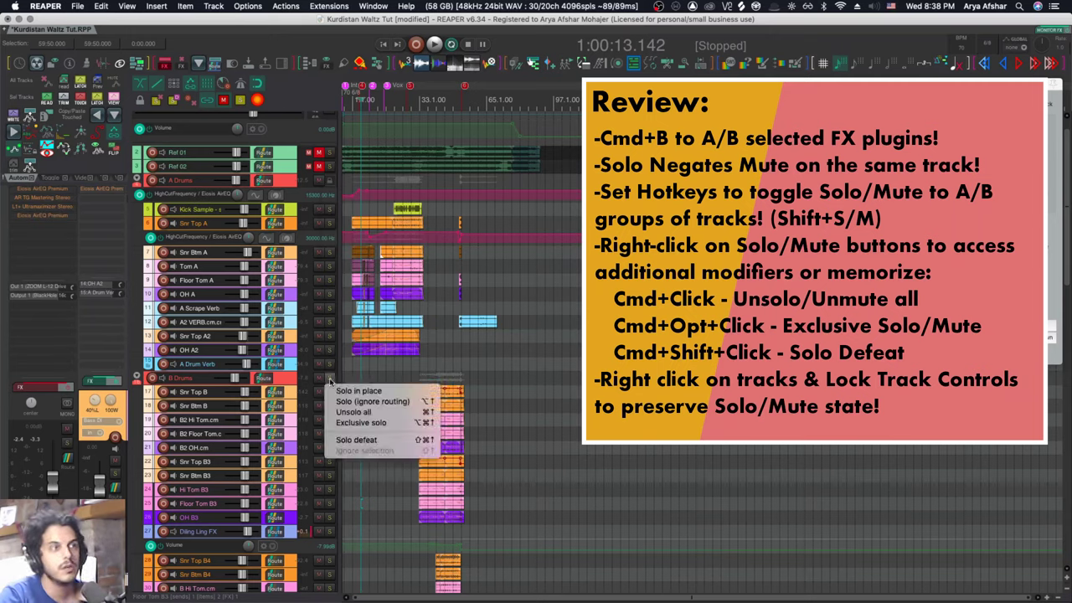
pyautogui.click(345, 423)
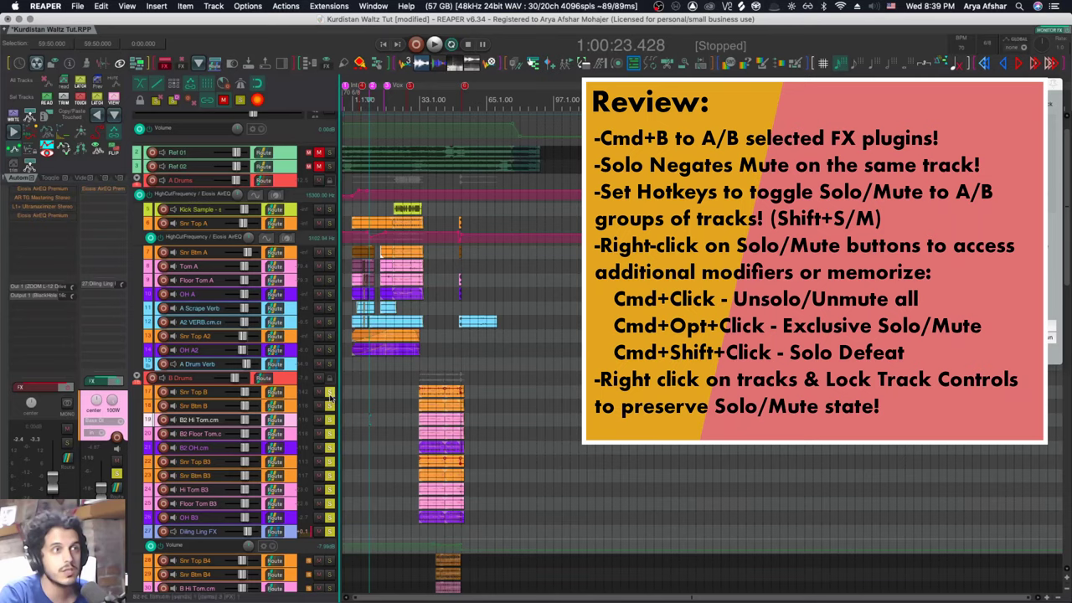
# - Clear all solos, mute the B drum tracks 17–27, then clear all mutes
pyautogui.keyDown('super'); pyautogui.click(329, 398); pyautogui.keyUp('super')
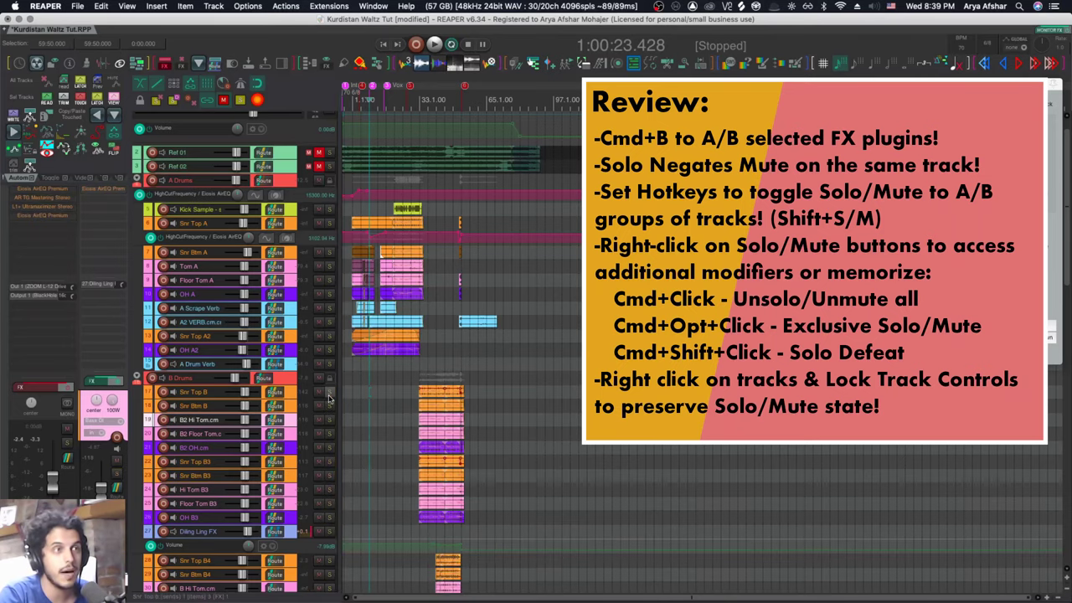
pyautogui.click(319, 392)
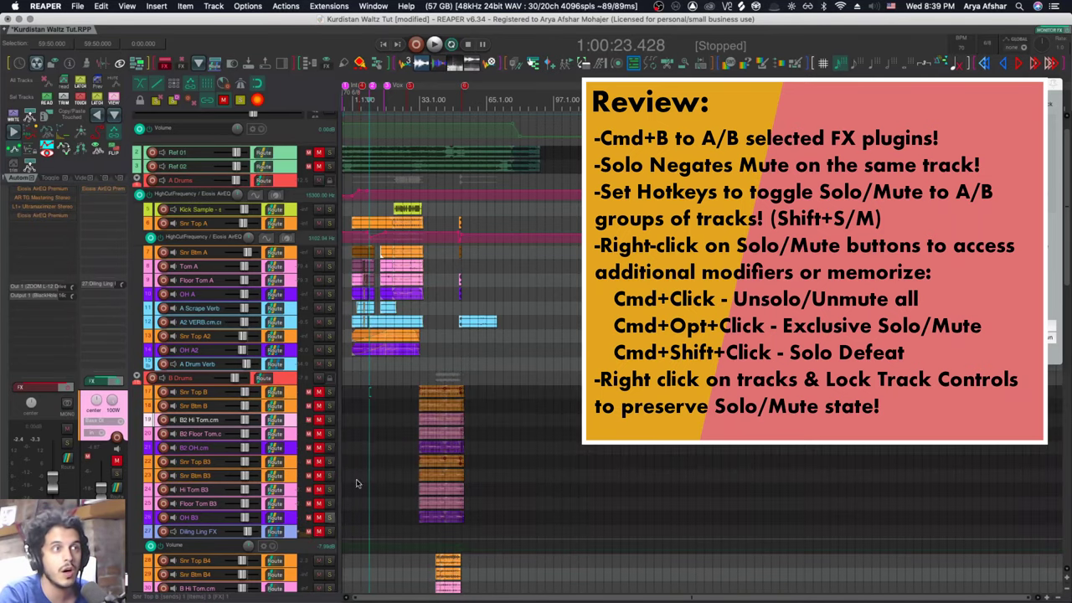
pyautogui.keyDown('super'); pyautogui.click(318, 392); pyautogui.keyUp('super')
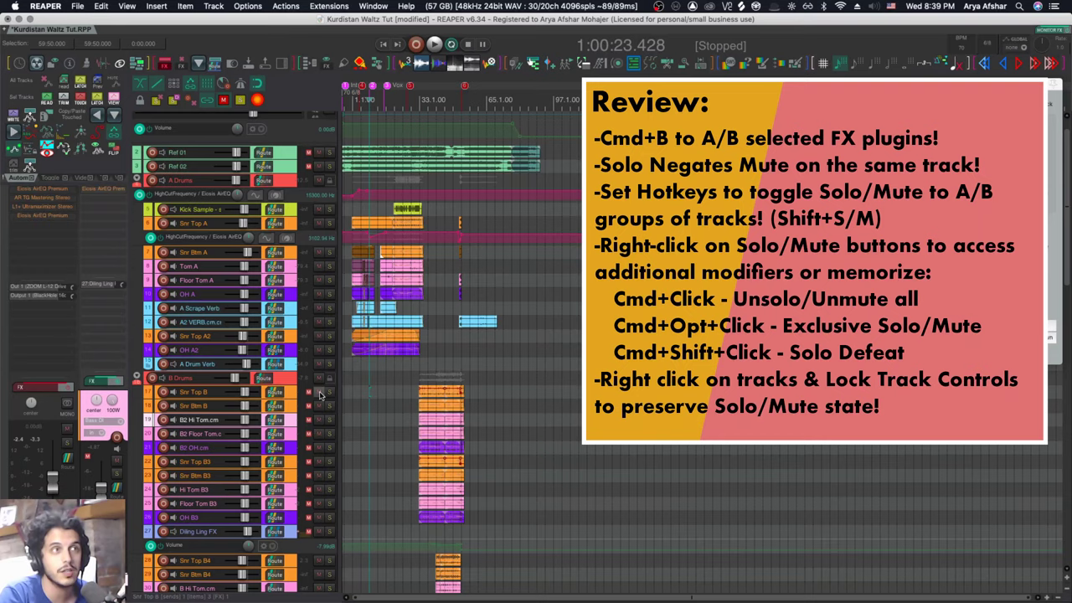